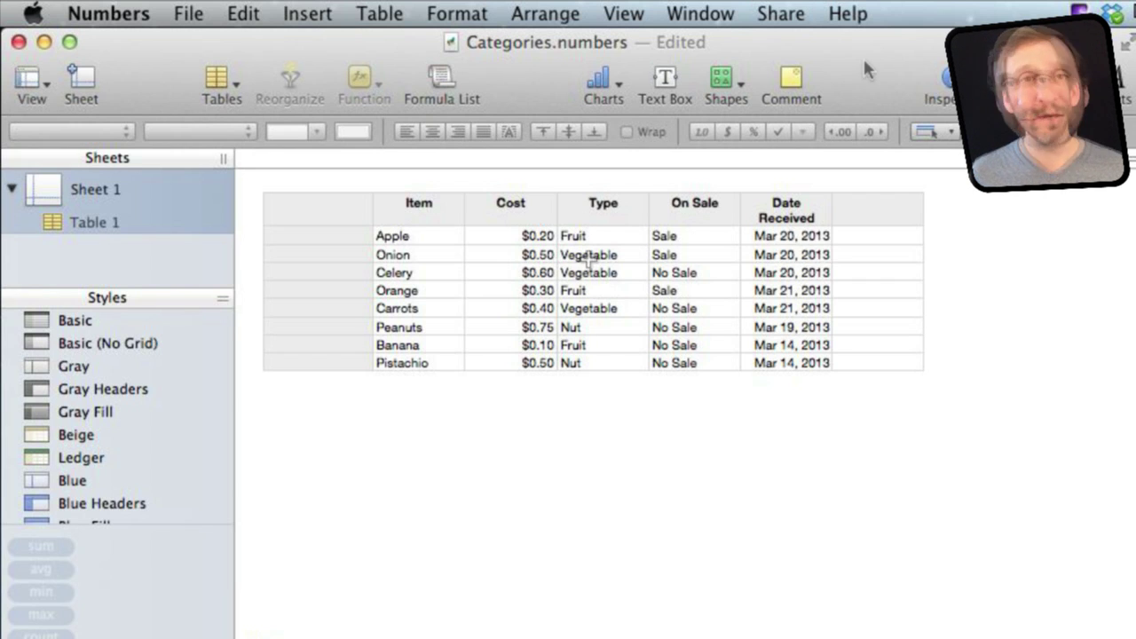
- Categorize the grocery table by column D (Type) into Fruit, Vegetable and Nut groups
left_click(621, 215)
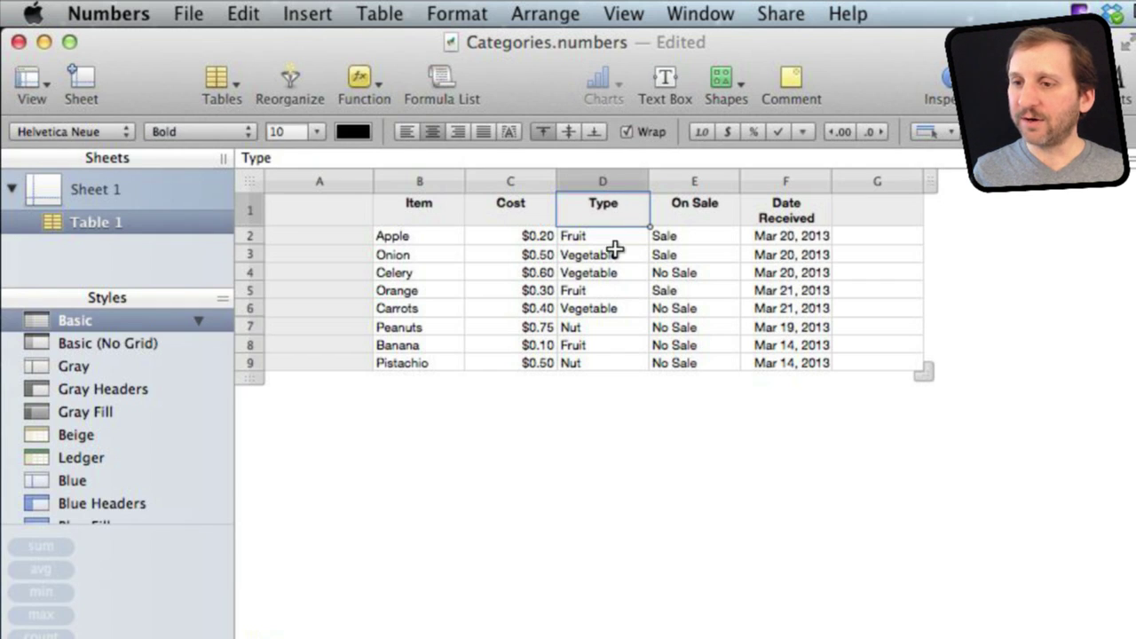
left_click(639, 182)
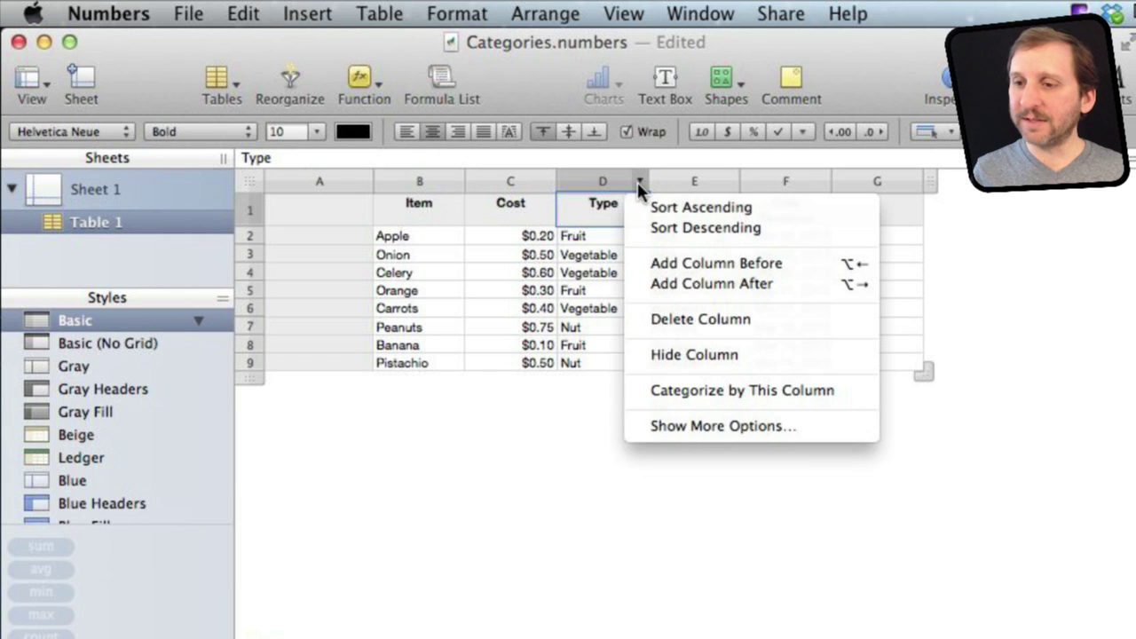
left_click(696, 391)
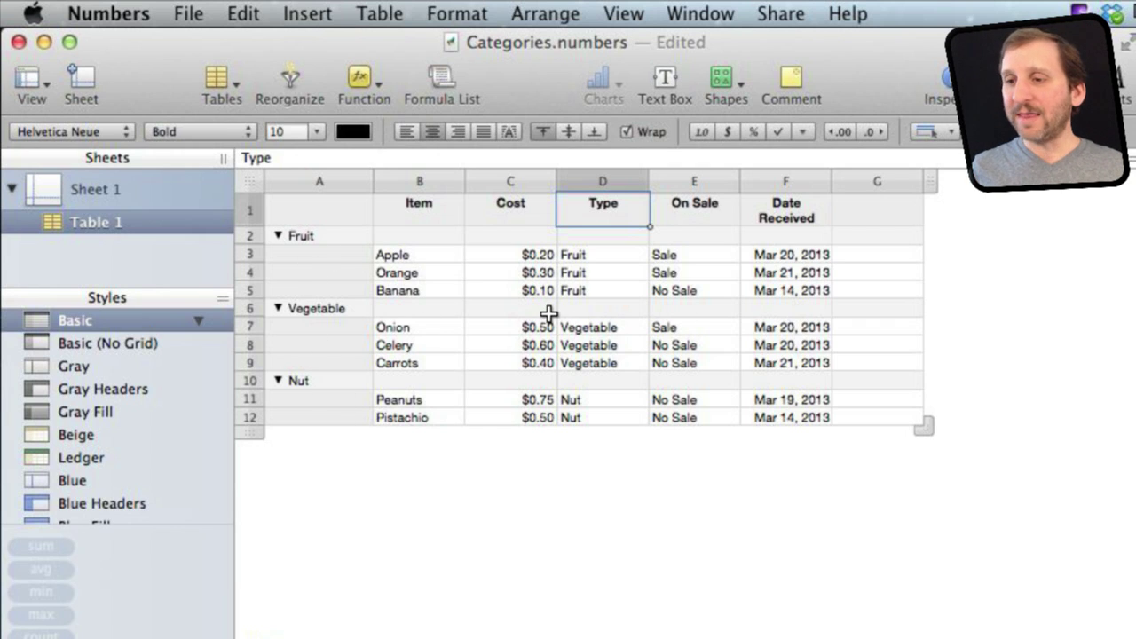
left_click(277, 235)
left_click(278, 255)
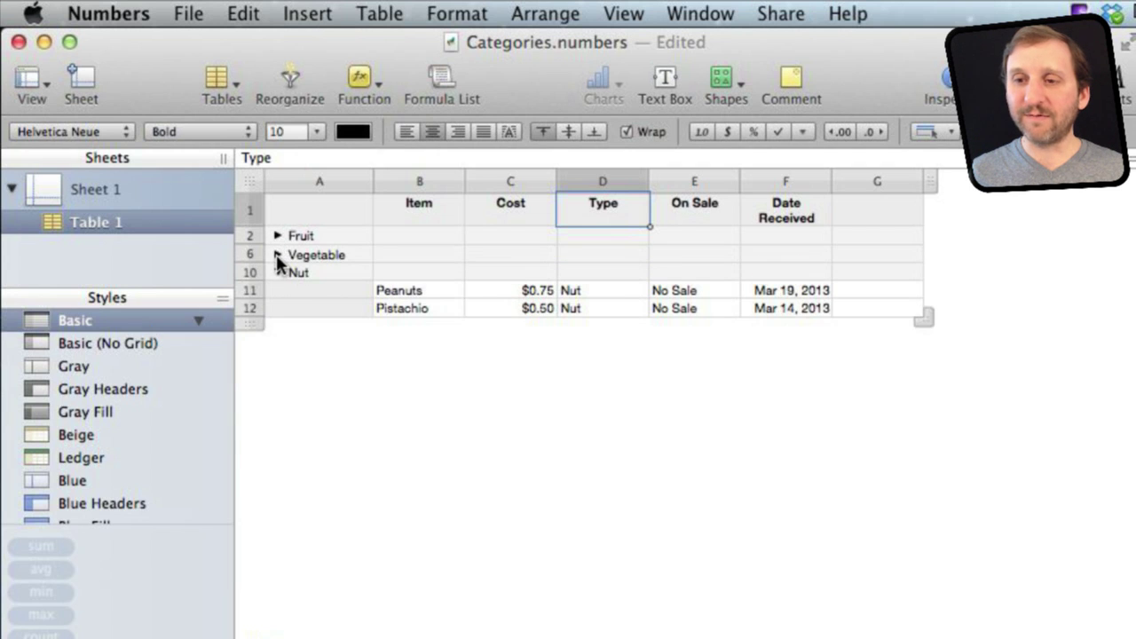
left_click(277, 255)
left_click(277, 235)
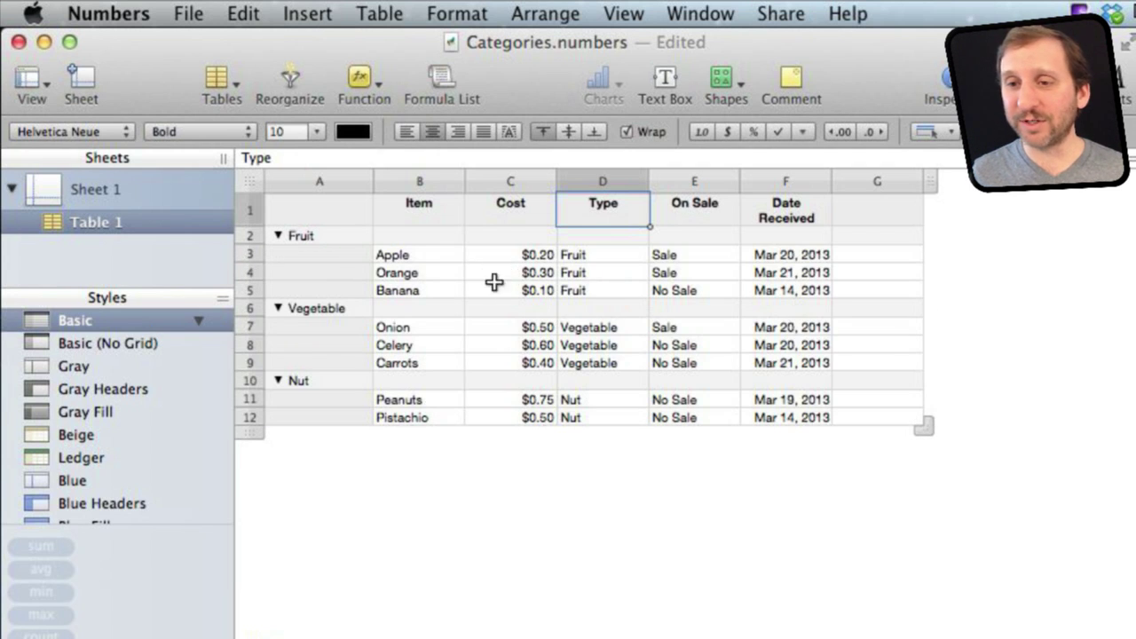
left_click(277, 236, "alt")
left_click(277, 236)
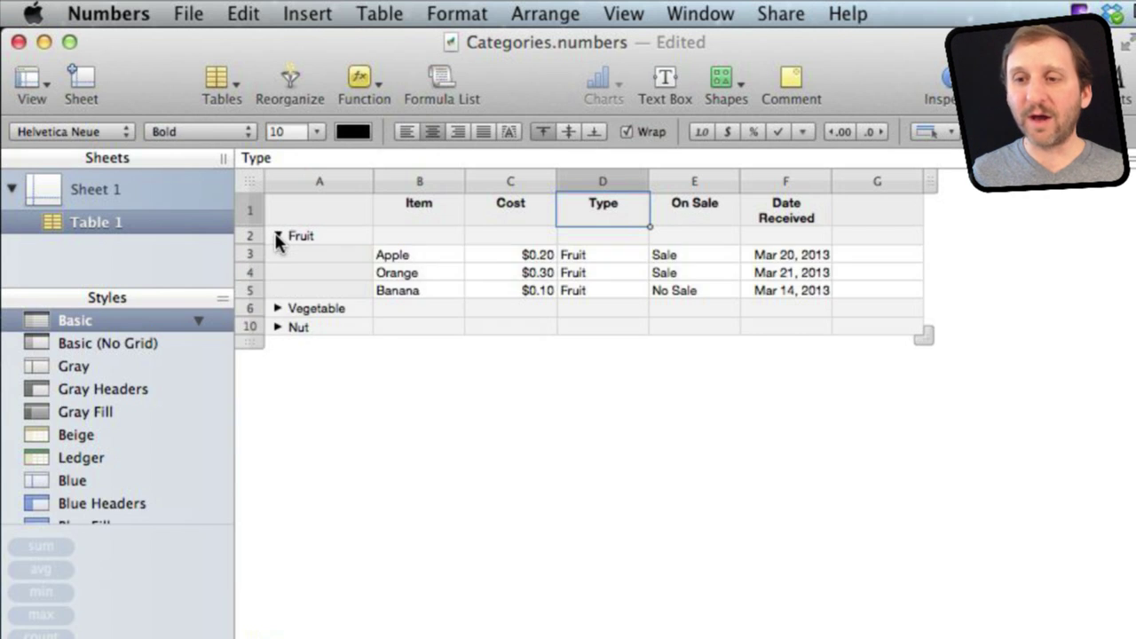
left_click(277, 308)
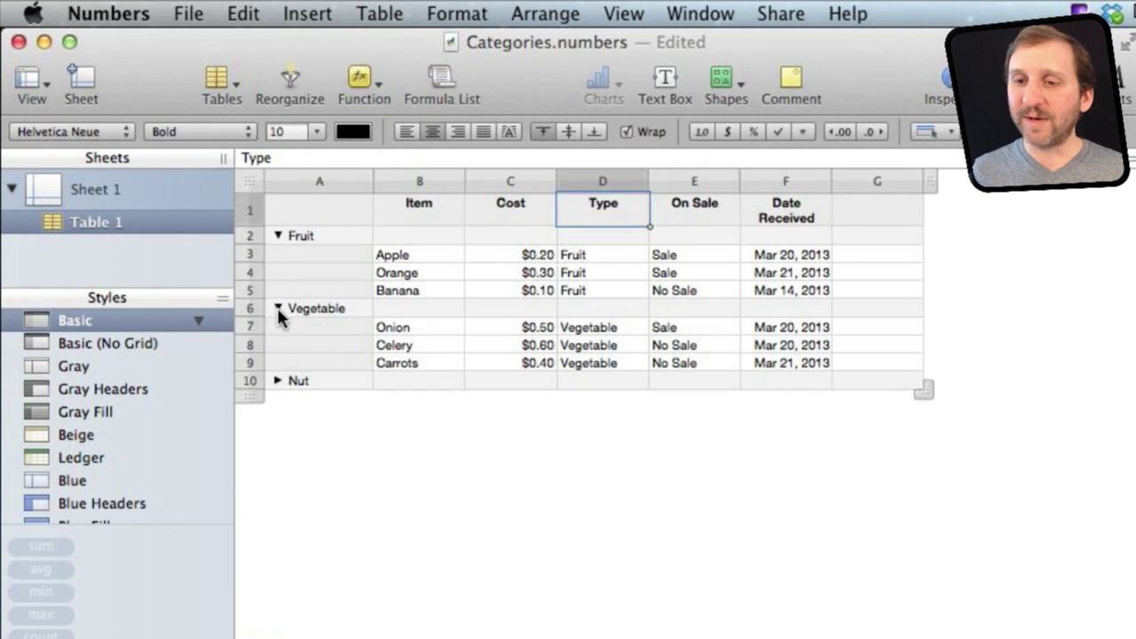
left_click(278, 381)
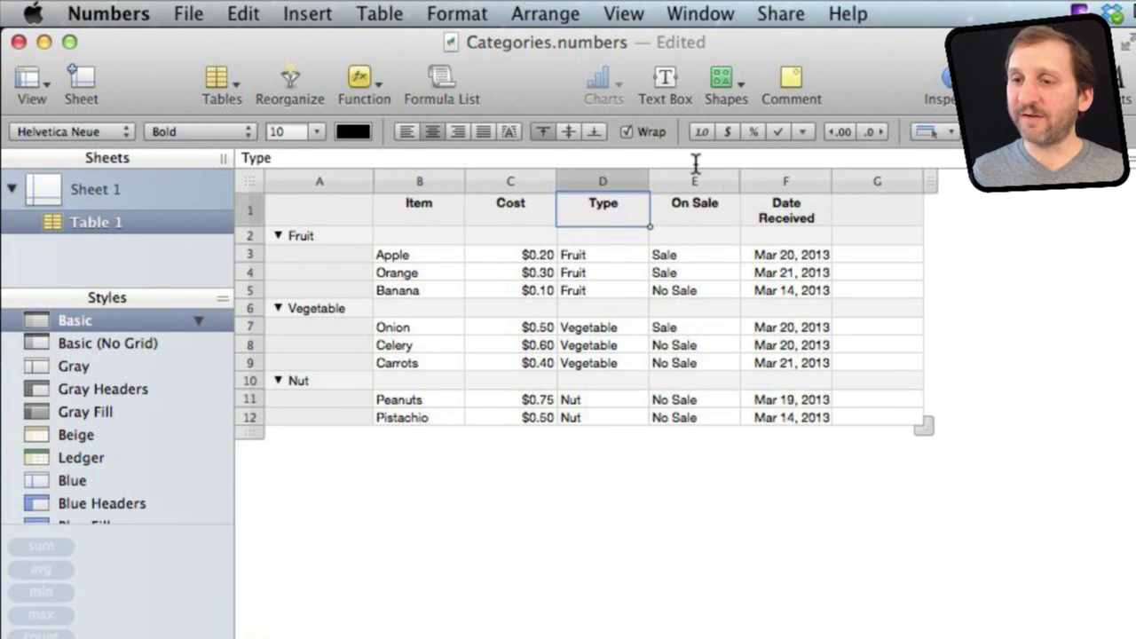
left_click(640, 180)
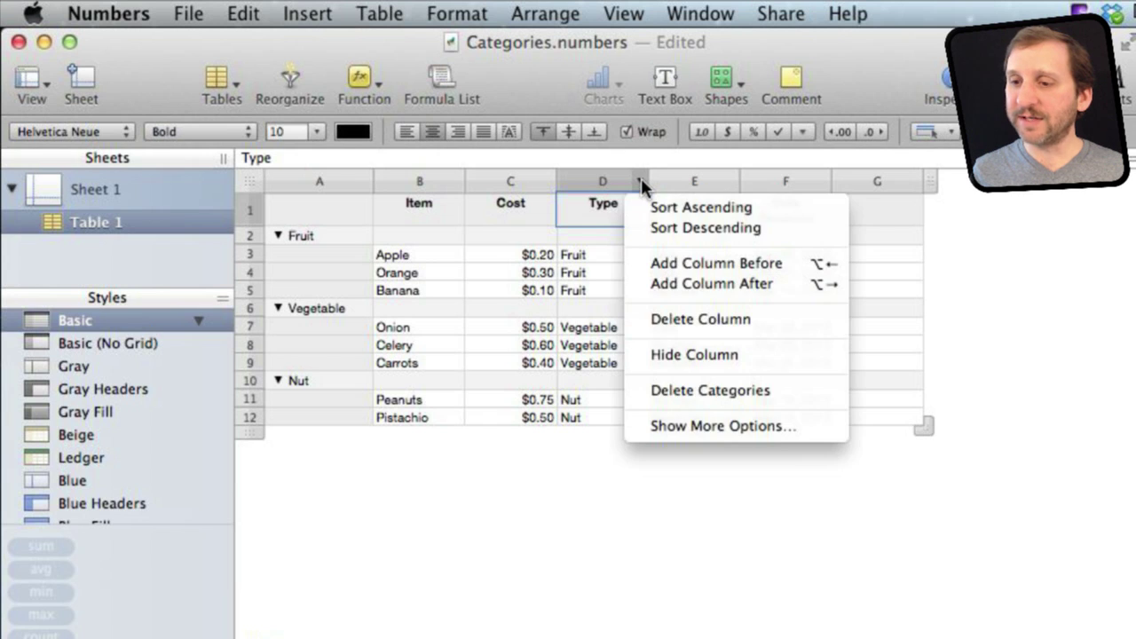
left_click(723, 388)
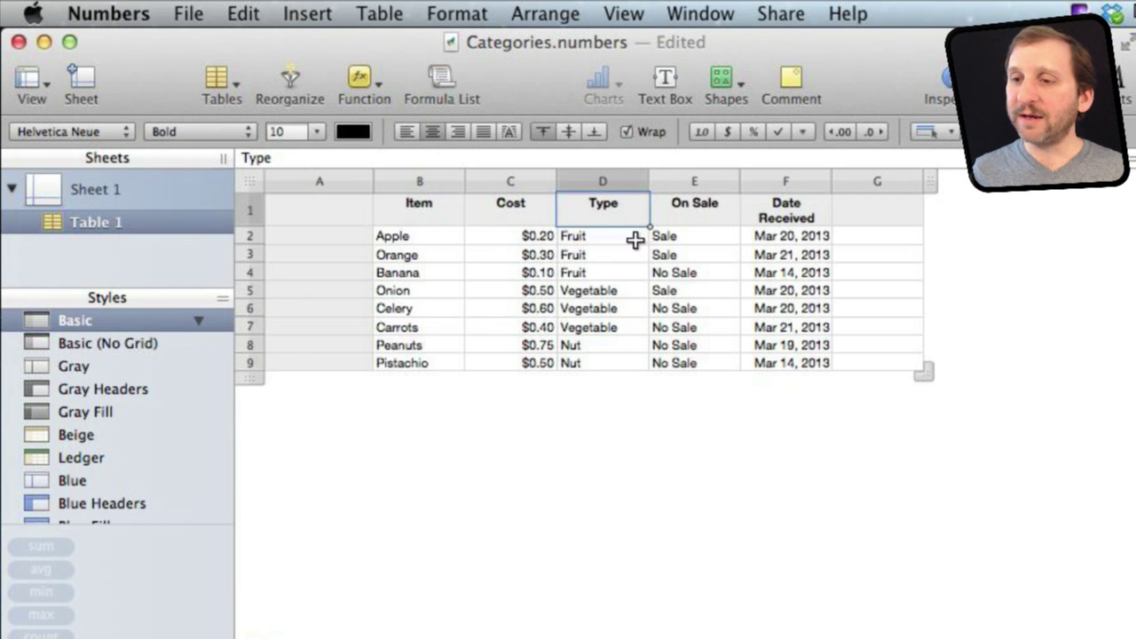
left_click(641, 181)
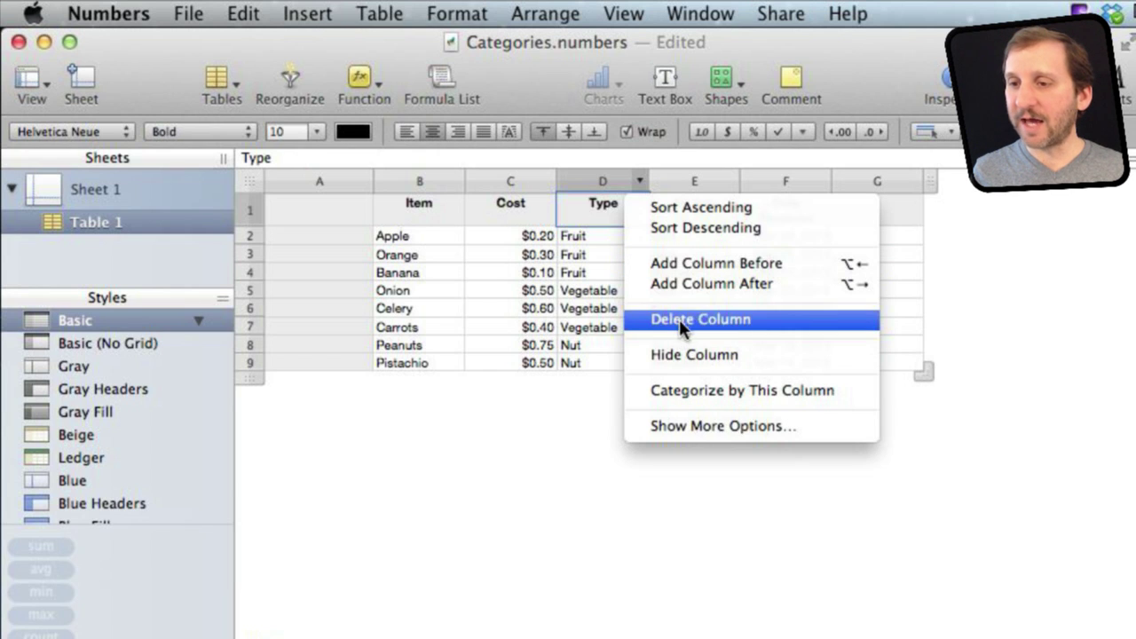
left_click(681, 391)
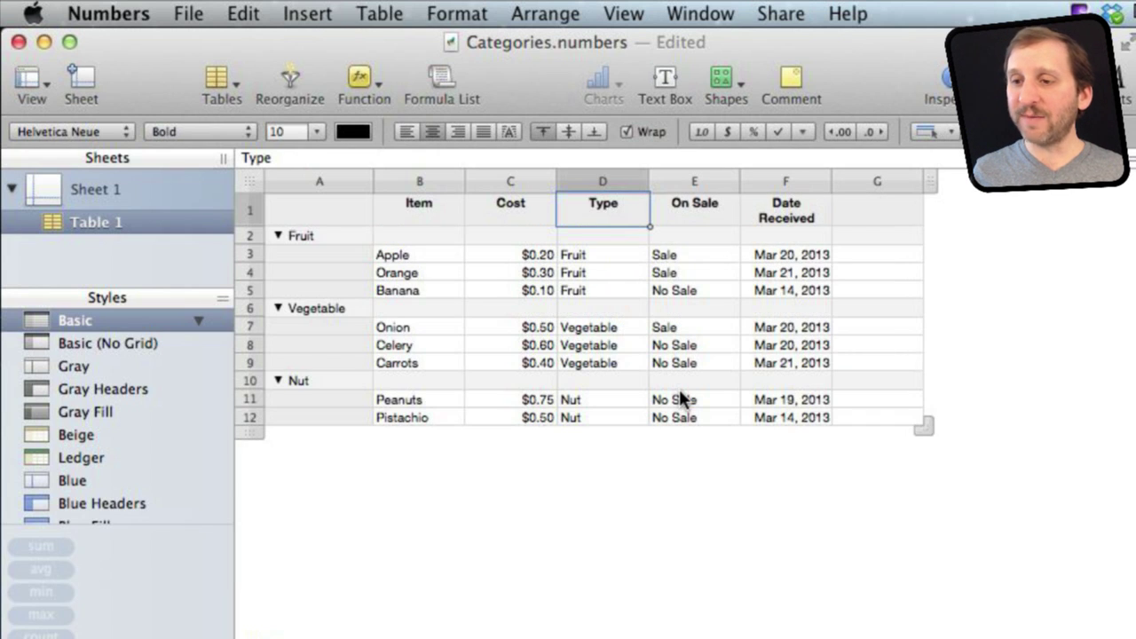
left_click(730, 182)
- Add On Sale categories from column E, then delete the Type categories, leaving Sale and No Sale
left_click(764, 391)
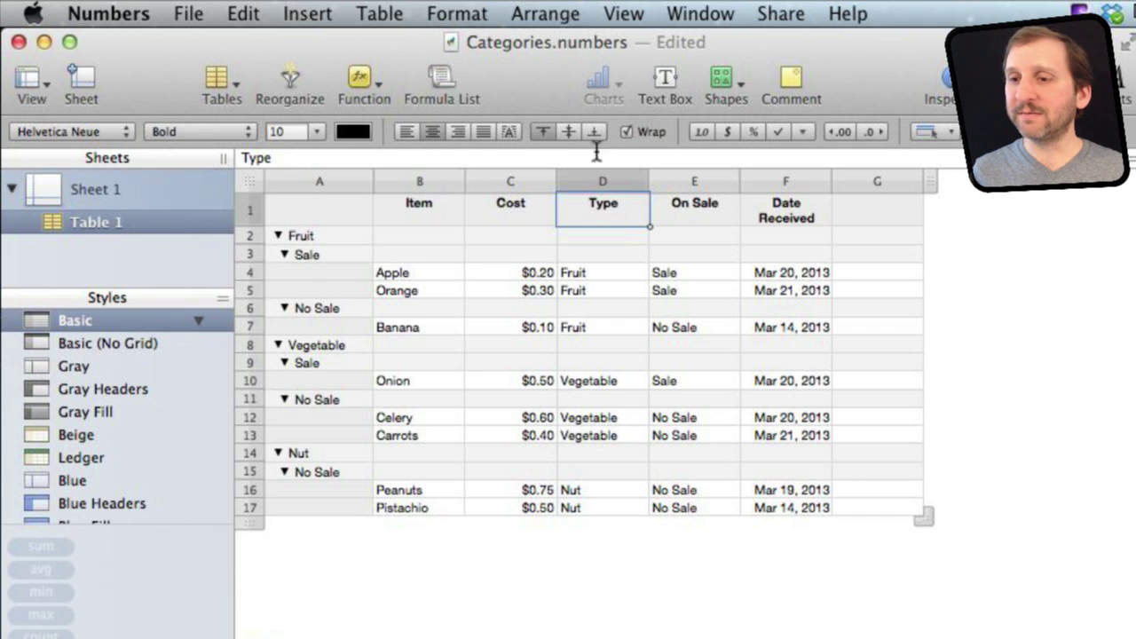
left_click(639, 180)
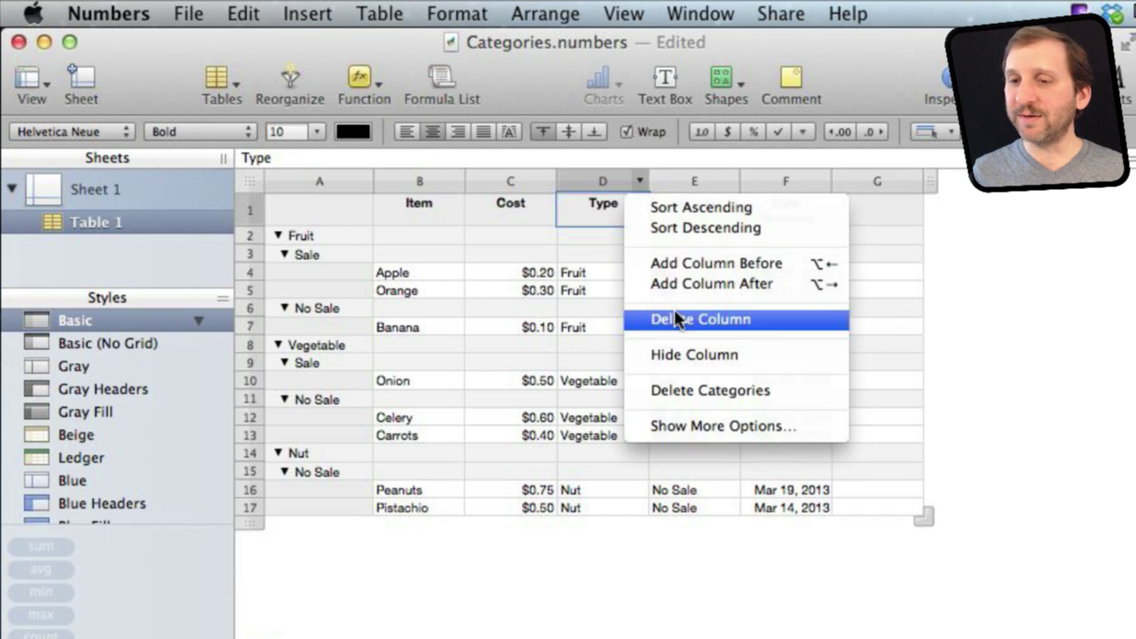
left_click(677, 382)
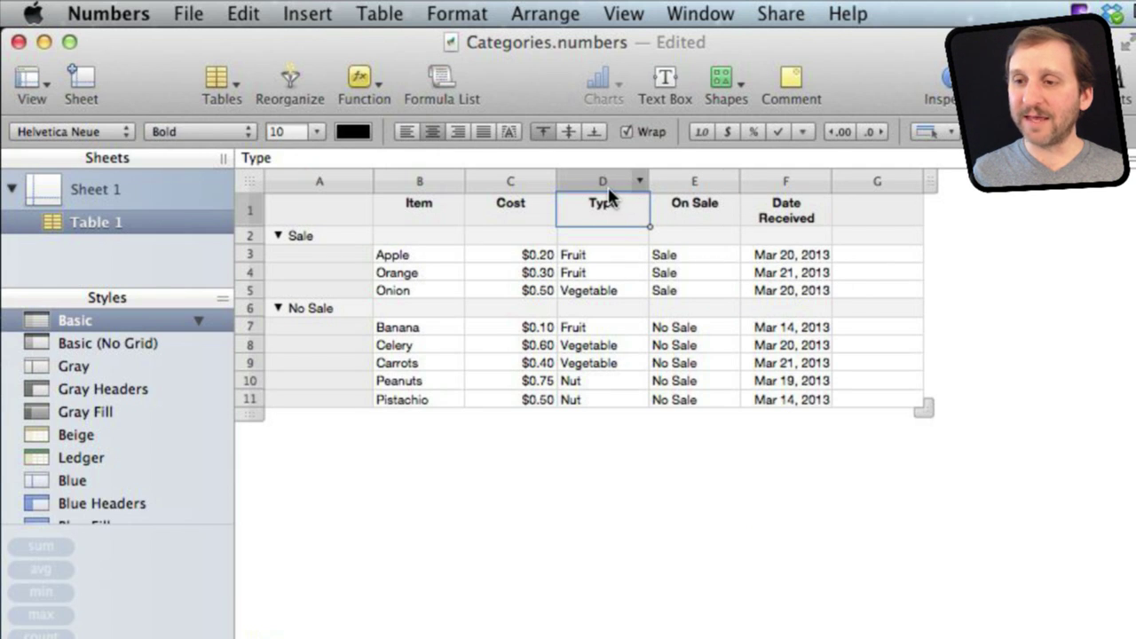
- Subgroup the Sale and No Sale rows by Type, then delete those Type subcategories
left_click(639, 180)
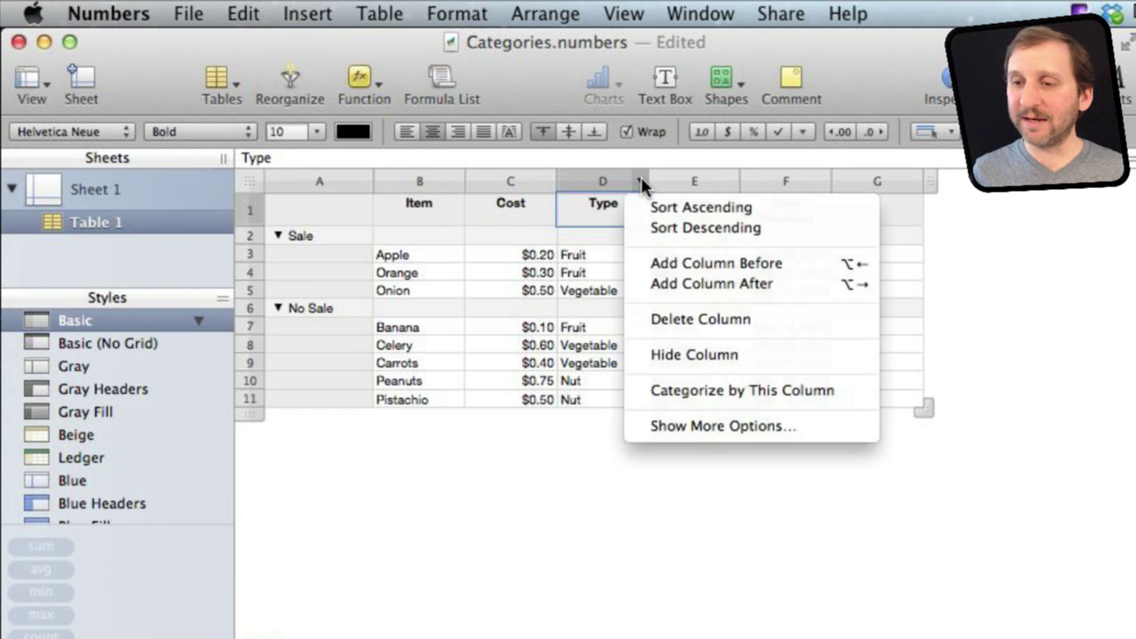
left_click(692, 390)
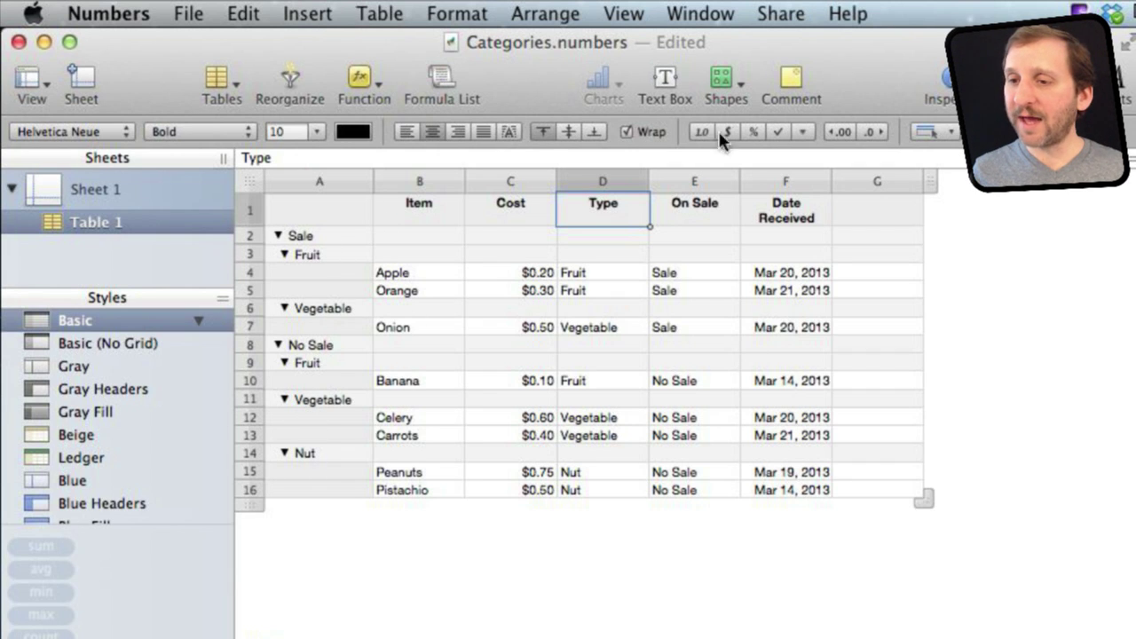
left_click(640, 182)
left_click(691, 391)
- Delete the On Sale categories, leaving a flat eight-item list
left_click(732, 183)
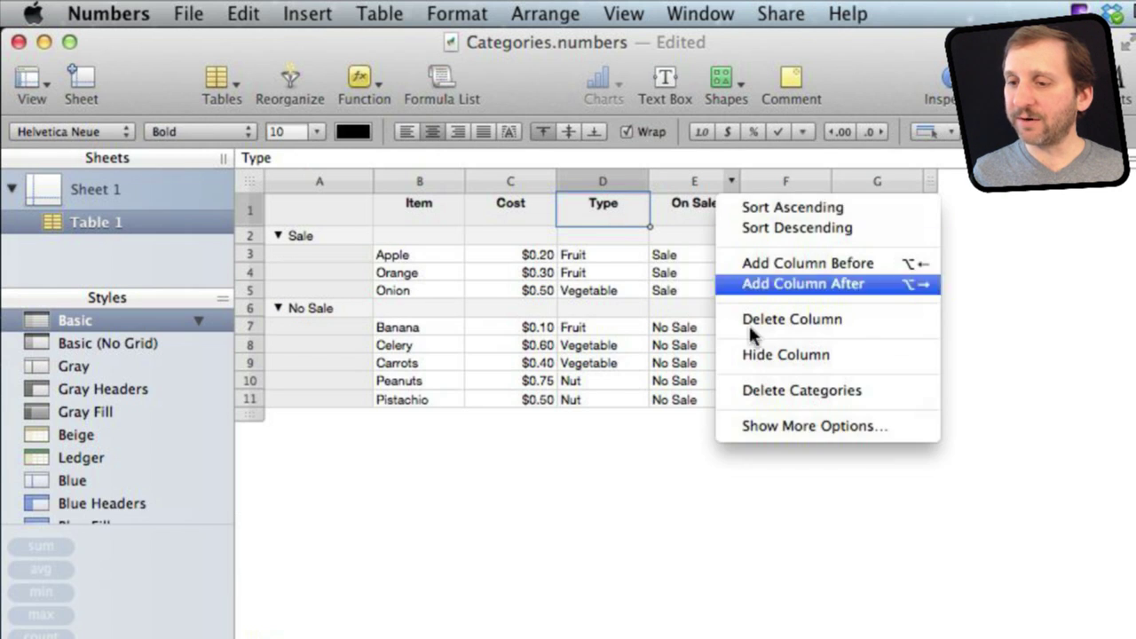
key("Escape")
left_click(732, 181)
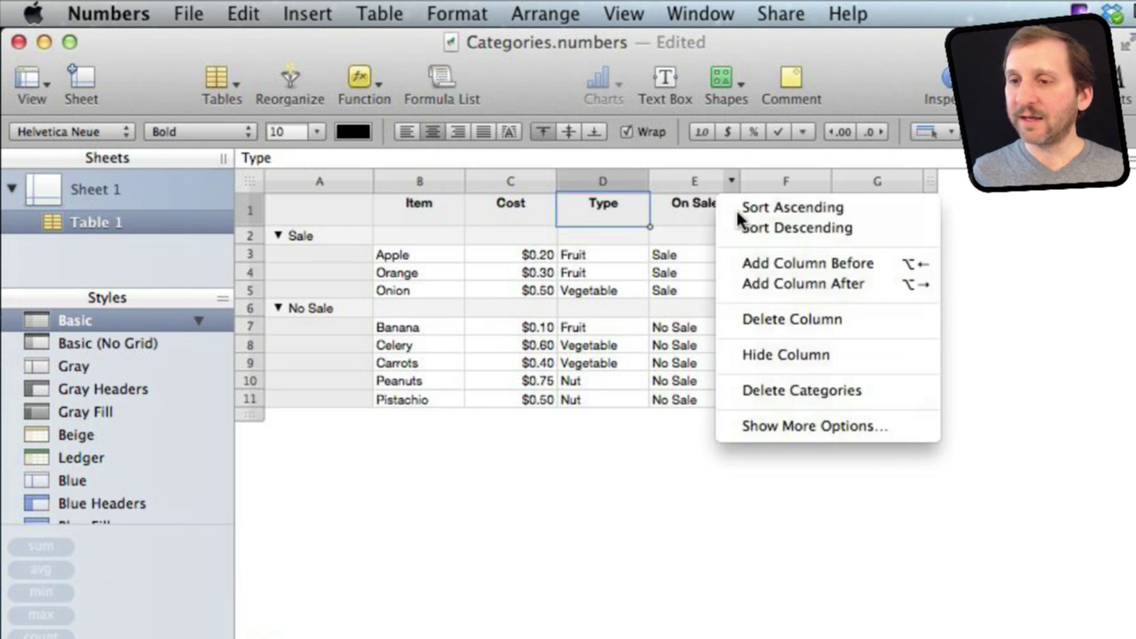
left_click(799, 392)
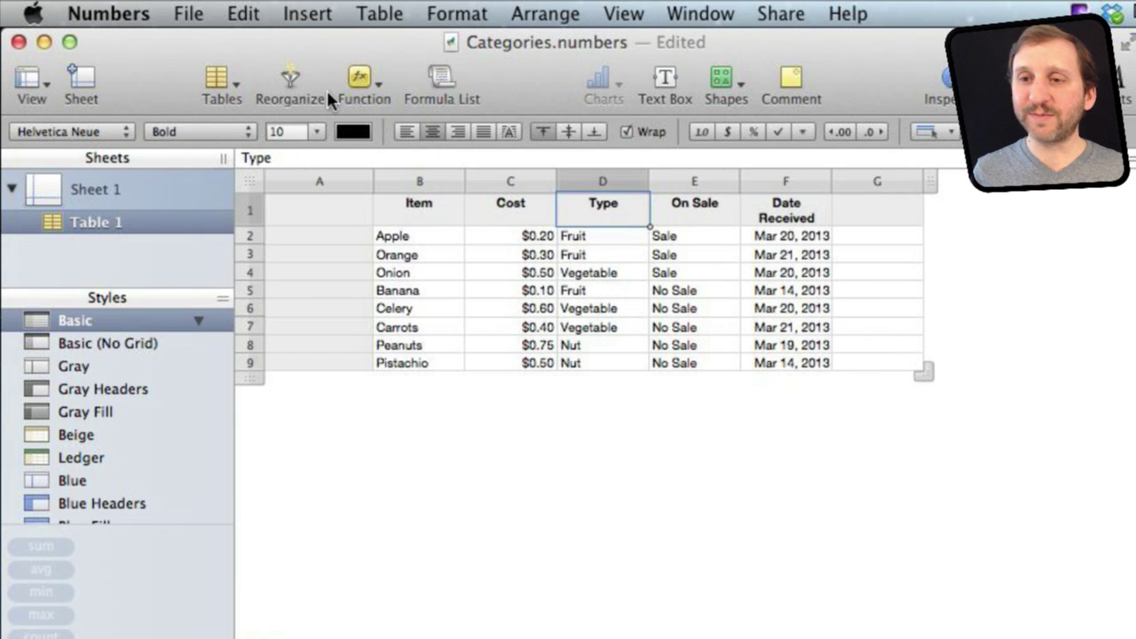
left_click(286, 89)
- In Reorganize, turn on Insert Categories and categorize the table by Type
left_click_drag(370, 326, 260, 155)
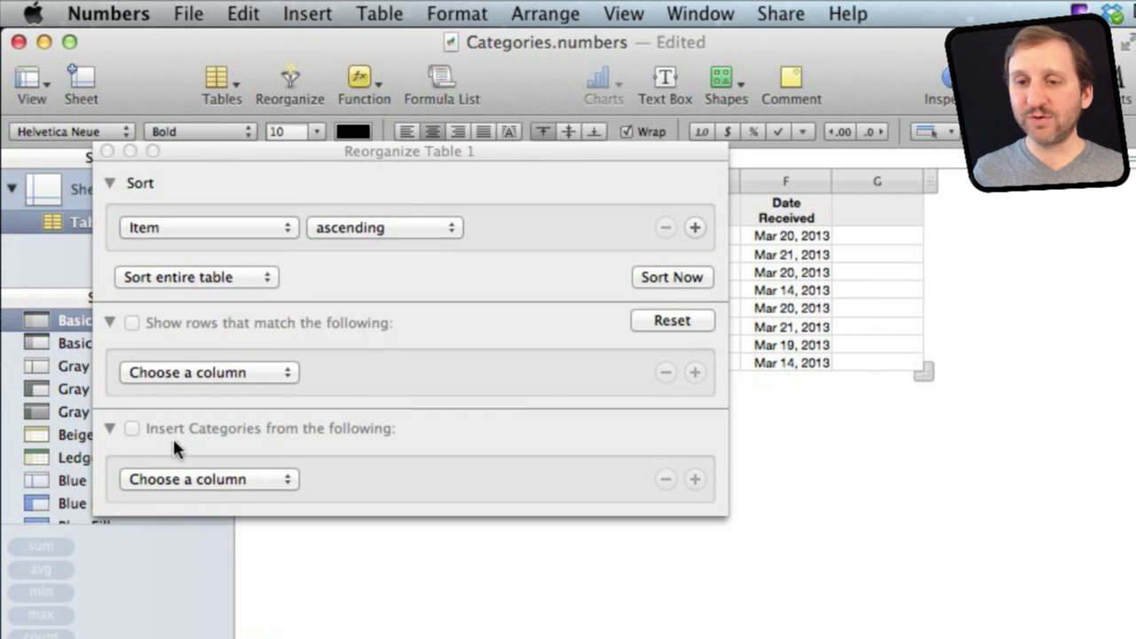
left_click(202, 484)
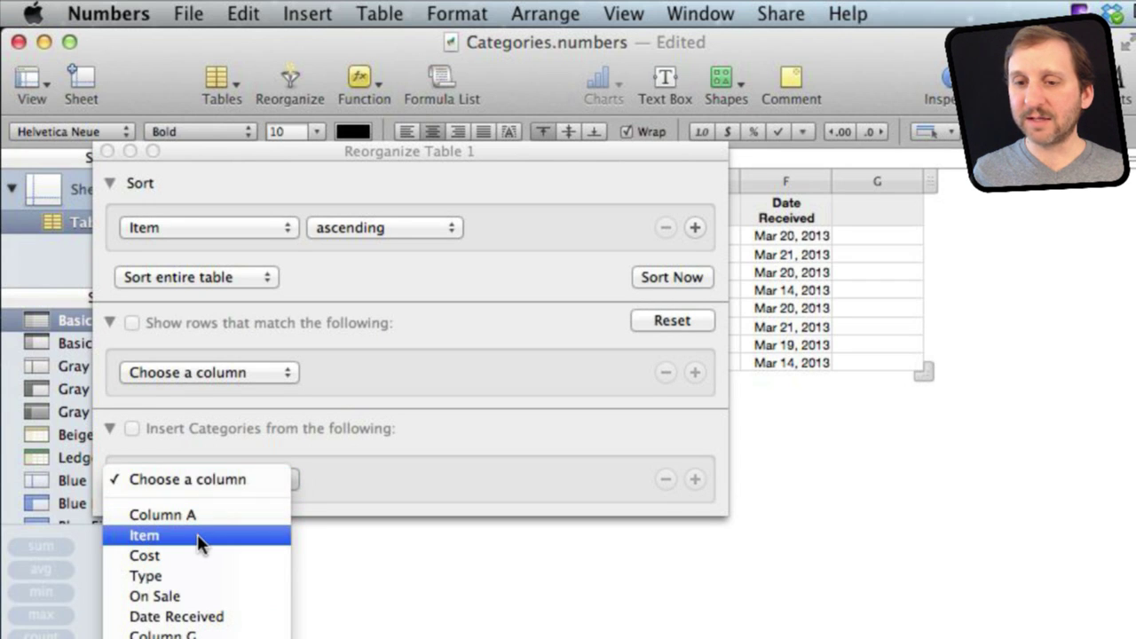
left_click(200, 576)
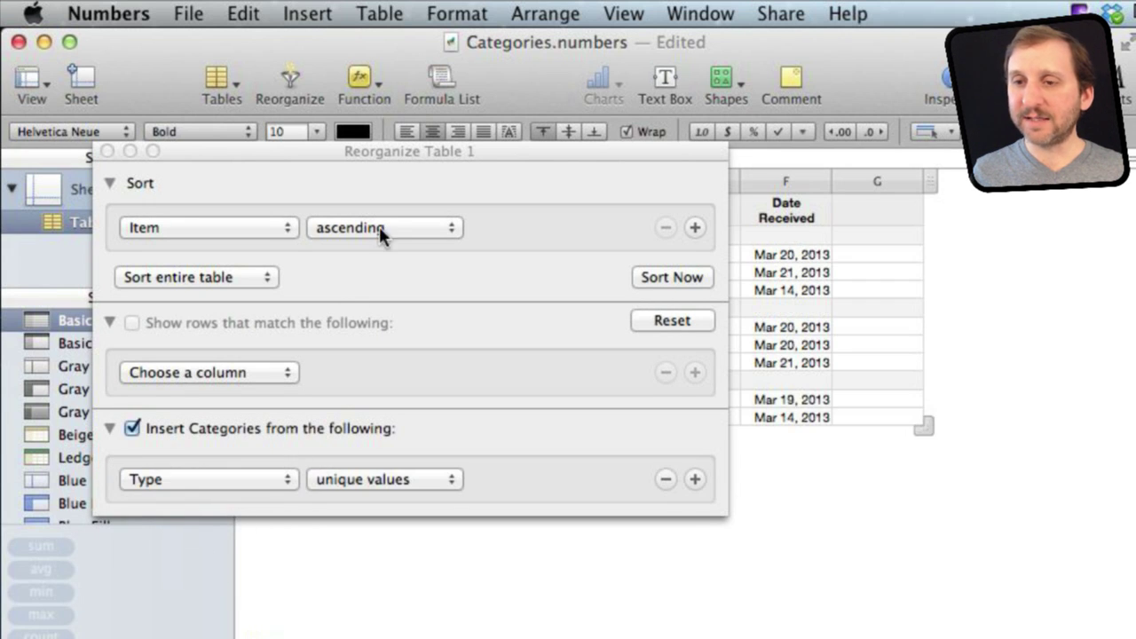
left_click_drag(339, 165, 356, 129)
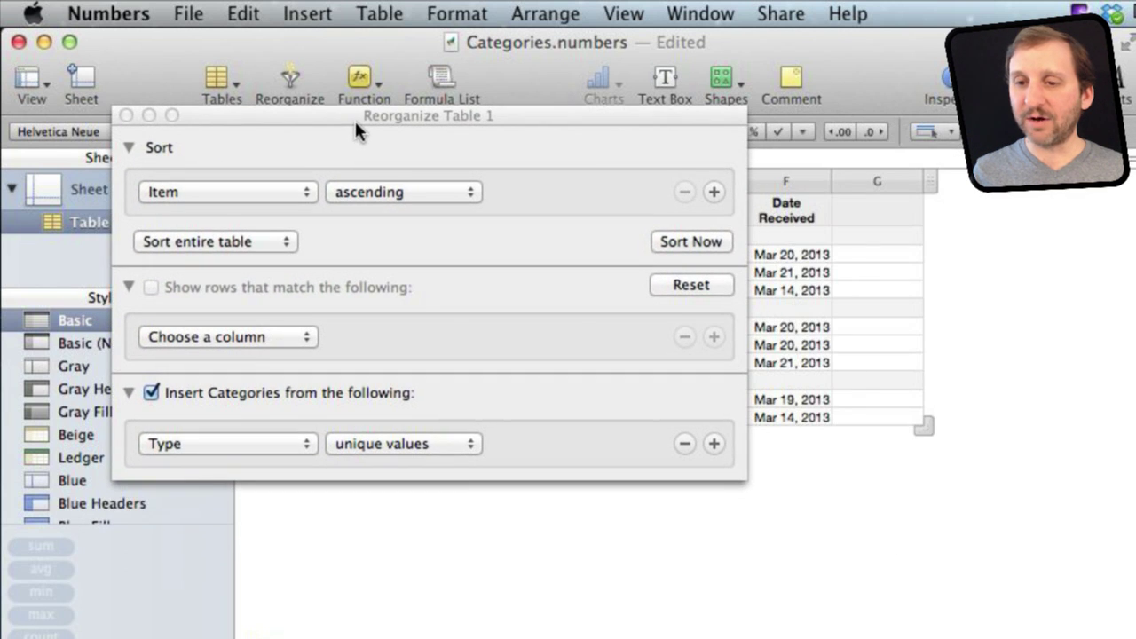
left_click(270, 450)
left_click(264, 465)
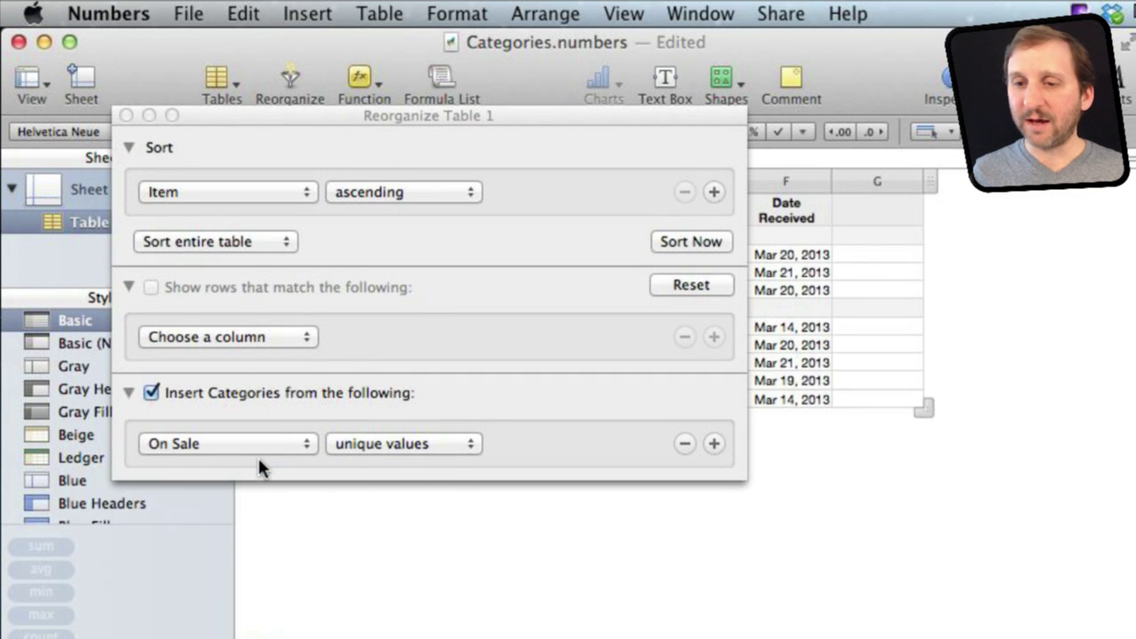
left_click(228, 444)
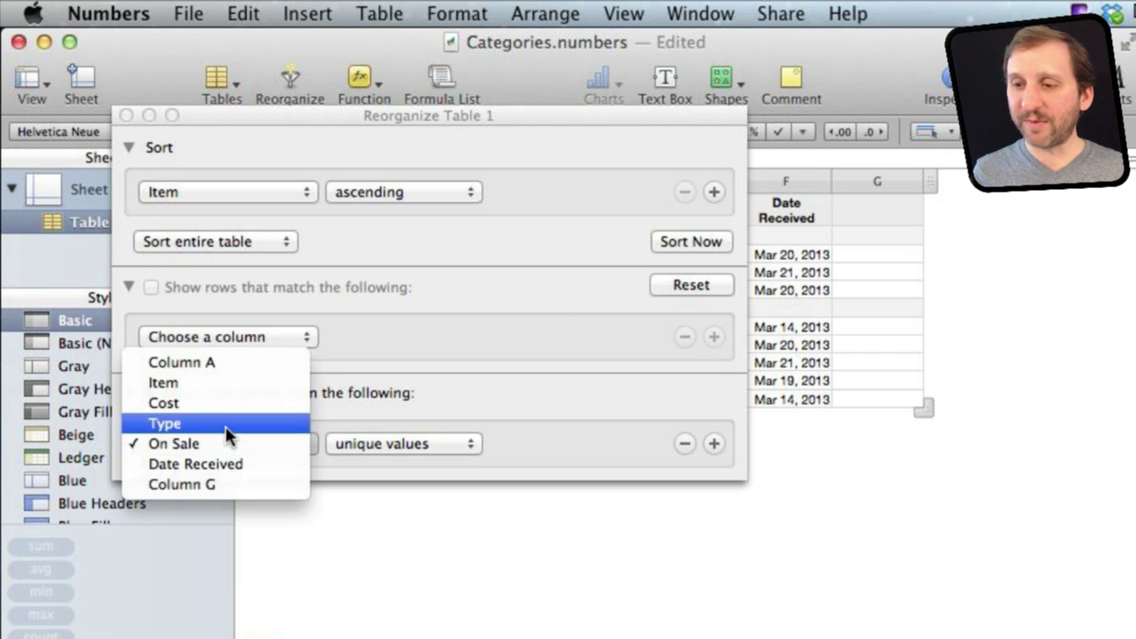
left_click(228, 421)
- Add On Sale as a second category level beneath Type
left_click(715, 443)
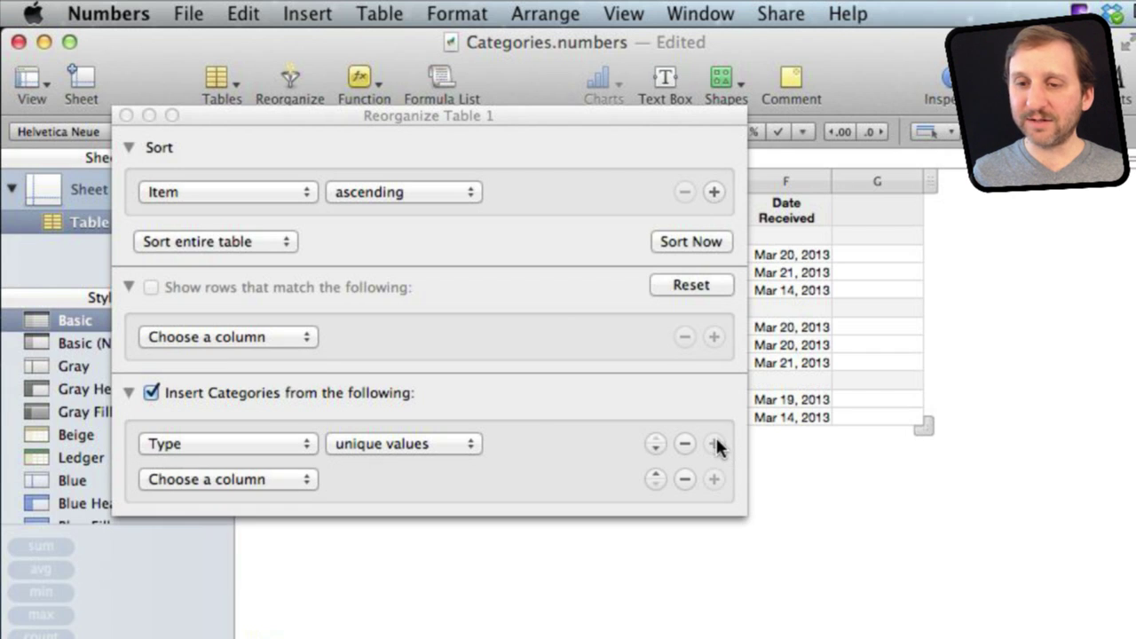
left_click(157, 478)
left_click(191, 598)
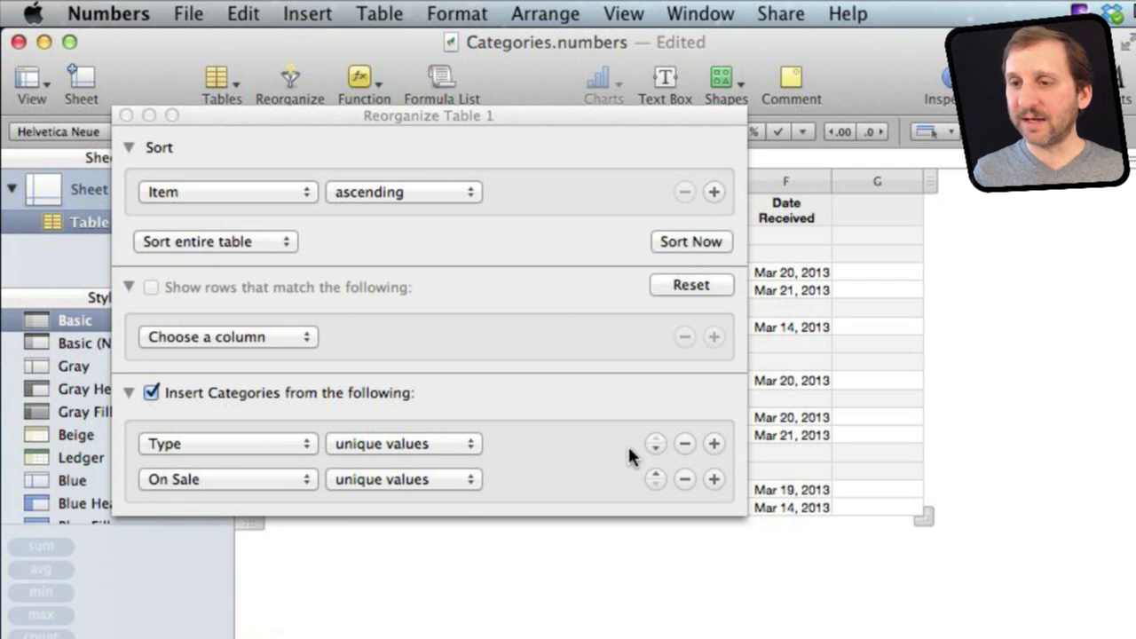
left_click_drag(555, 124, 867, 124)
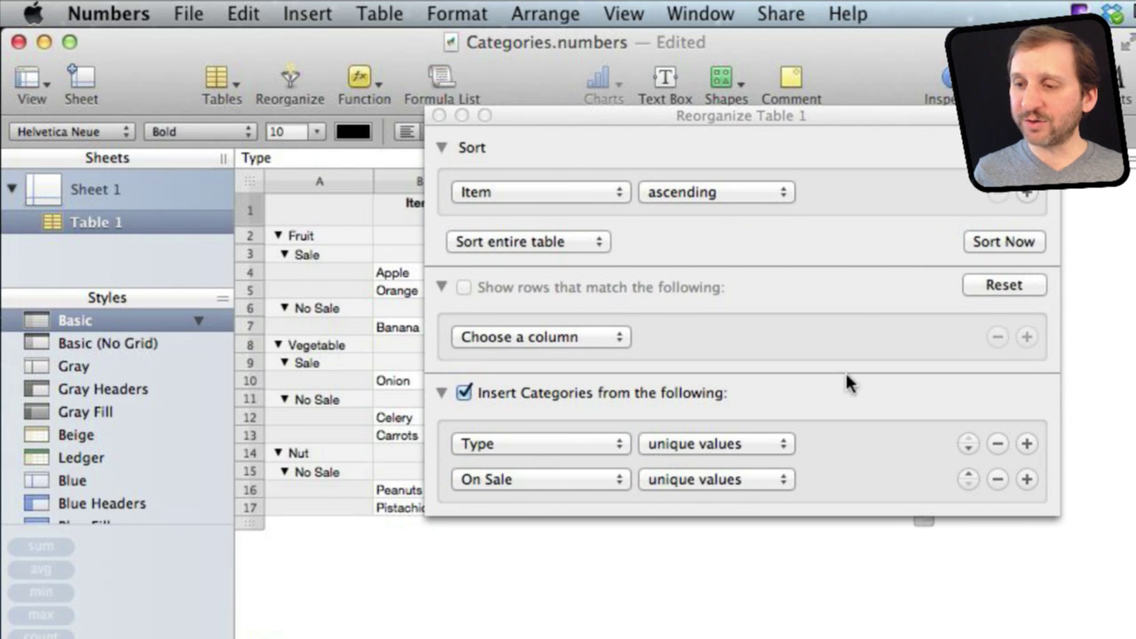
mouse_move(967, 453)
left_mouse_down()
mouse_move(972, 473)
mouse_move(969, 444)
left_mouse_up()
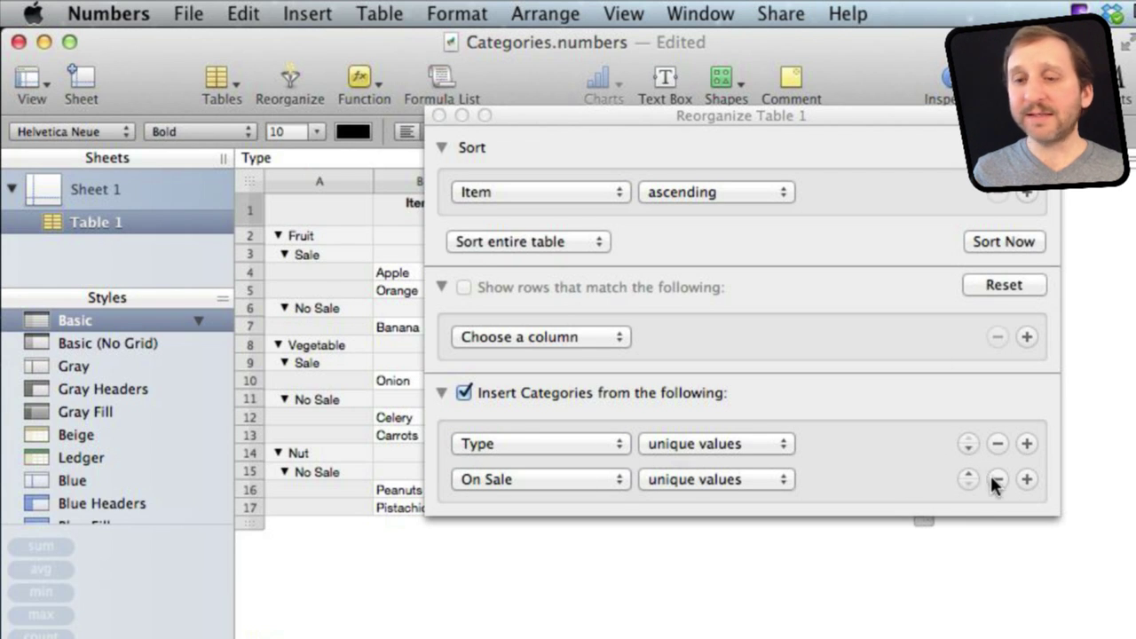
- Remove the On Sale level and switch the category column to Date Received
left_click(995, 480)
left_click(537, 444)
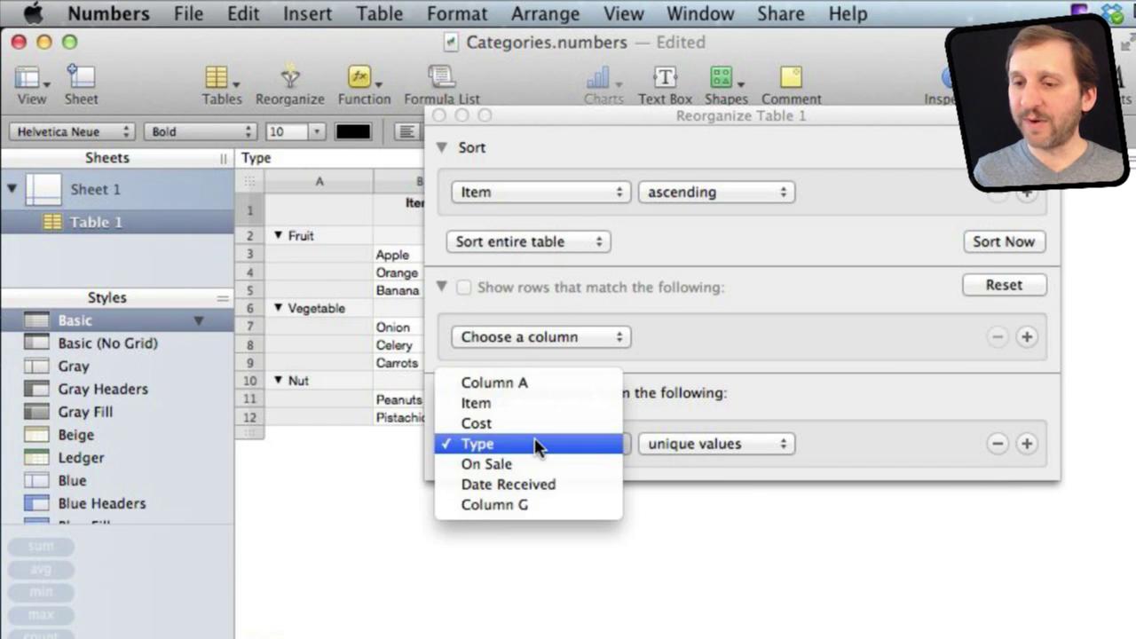
left_click(533, 486)
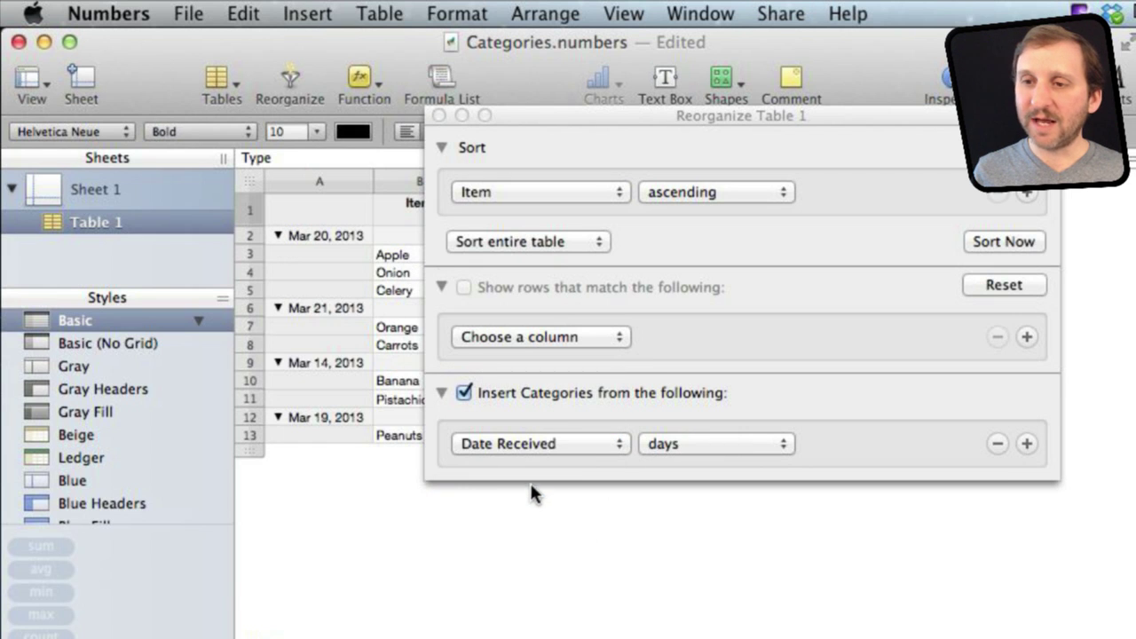
left_click_drag(498, 126, 673, 308)
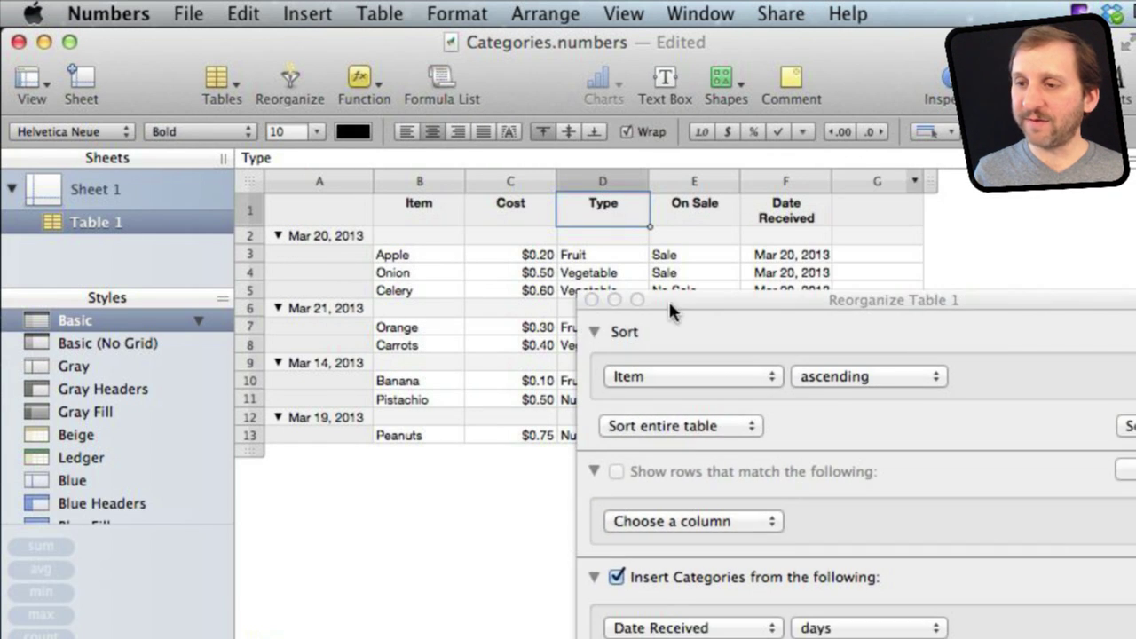
left_click_drag(756, 301, 641, 84)
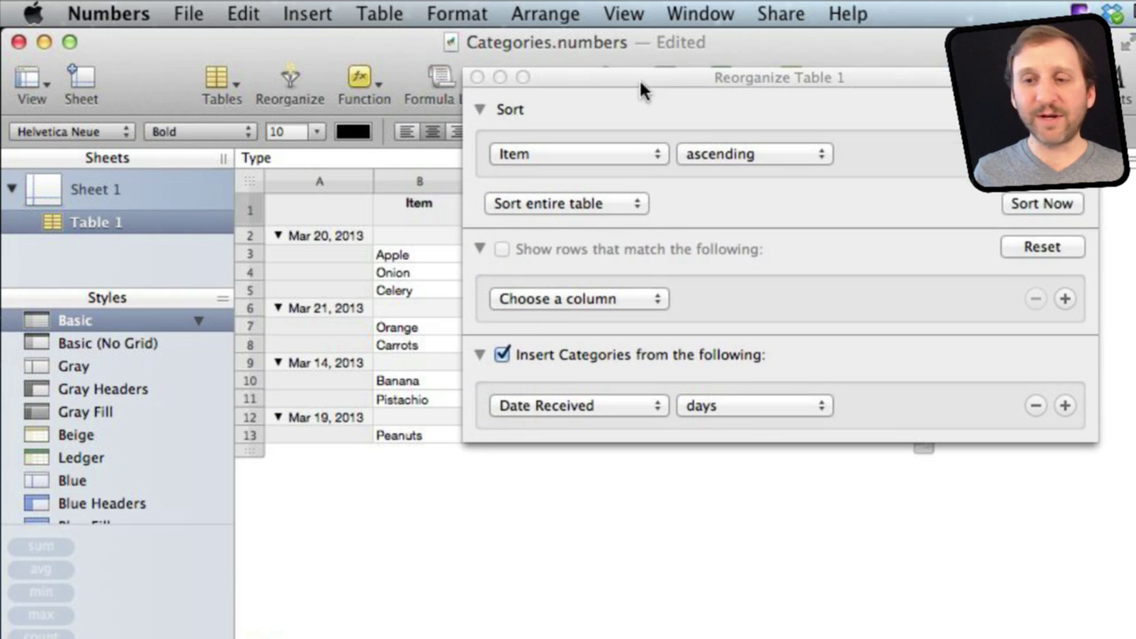
- Change the Date Received grouping interval to weeks
left_click(732, 405)
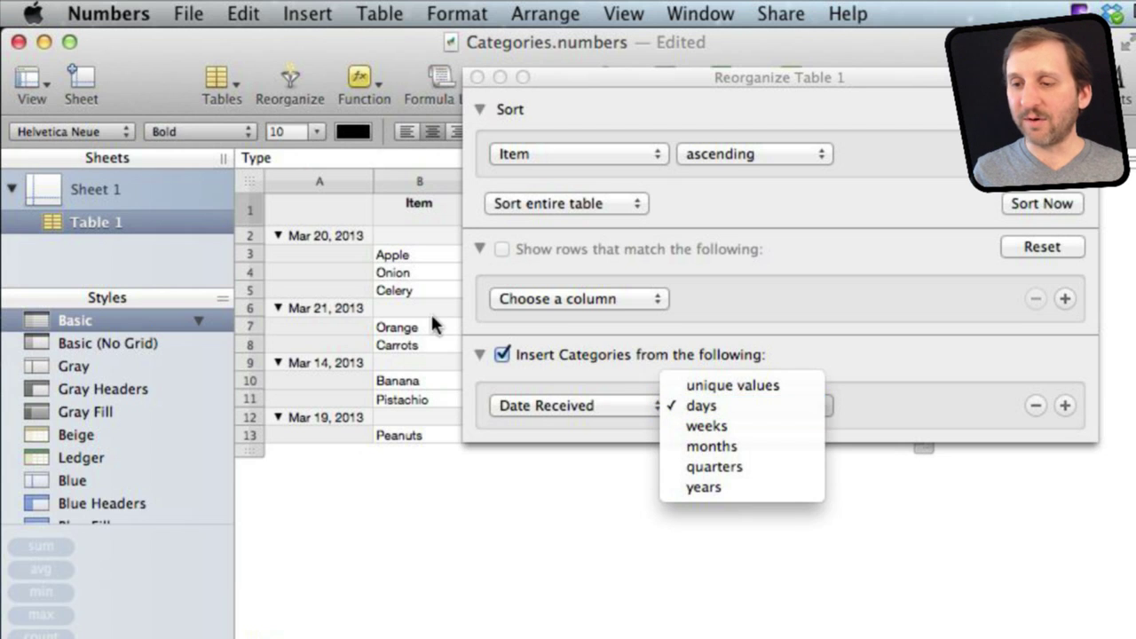
left_click(765, 420)
left_click_drag(625, 82, 601, 110)
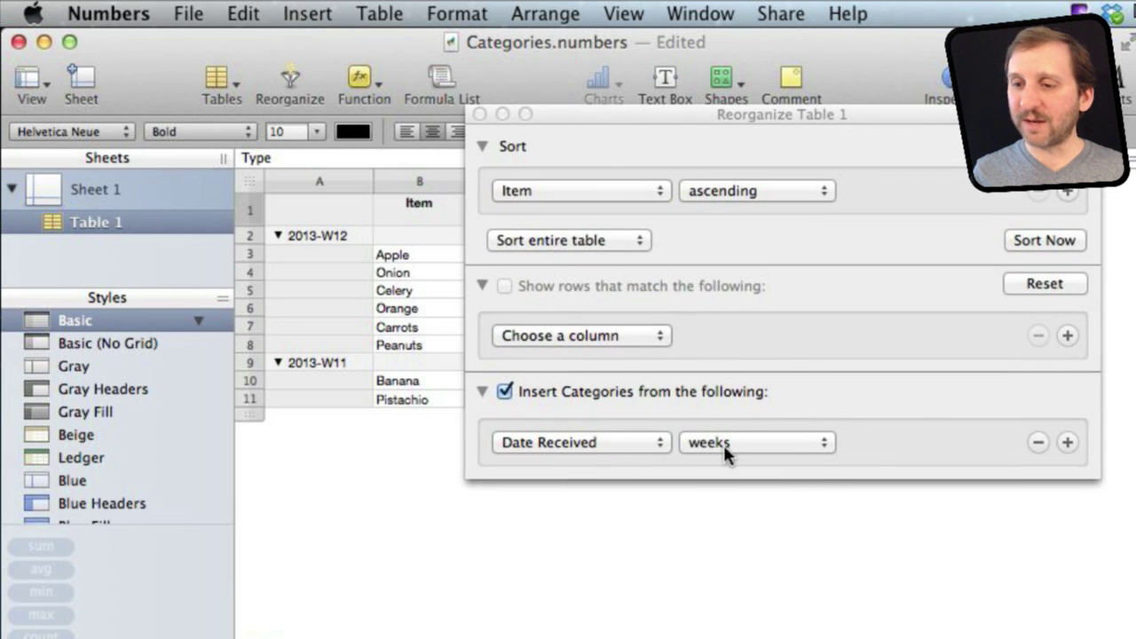
left_click(724, 445)
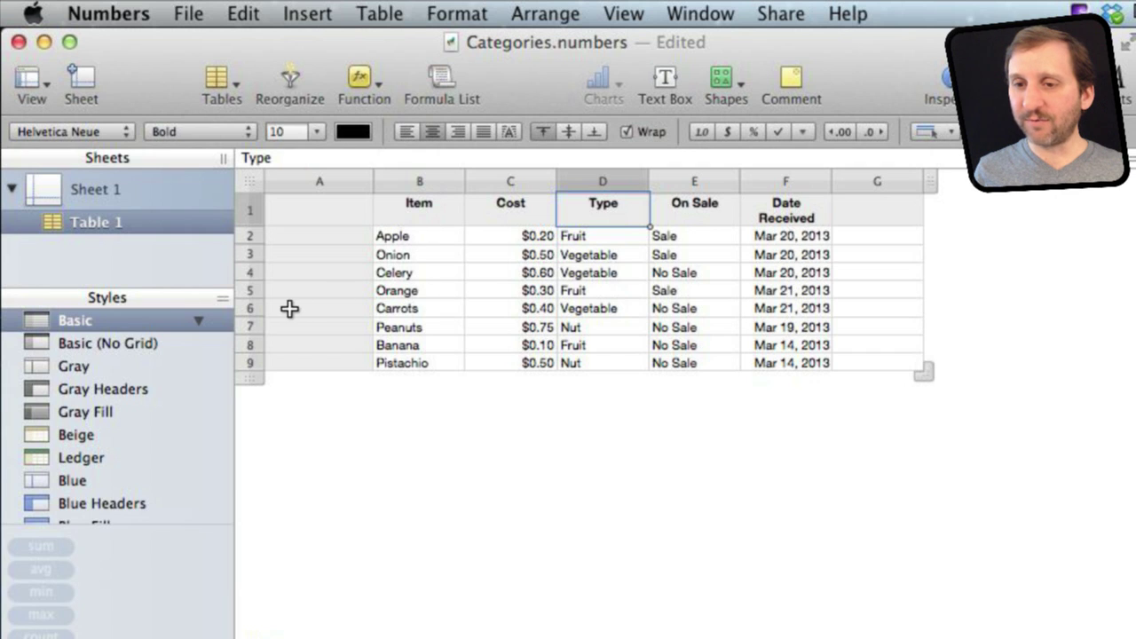
left_click(402, 308)
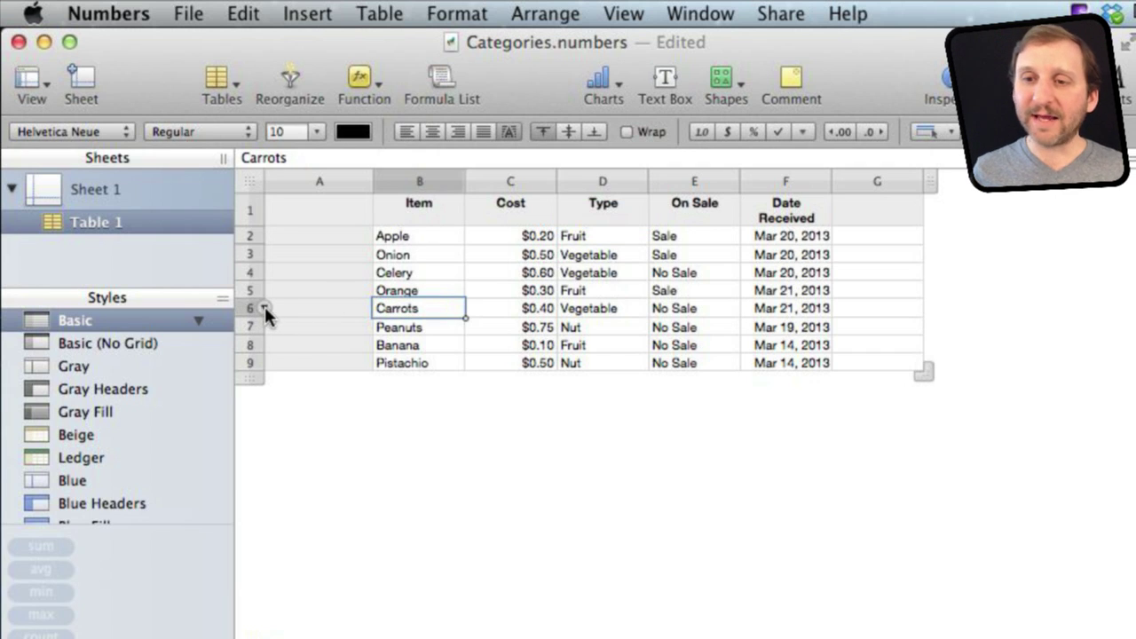
left_click(265, 307)
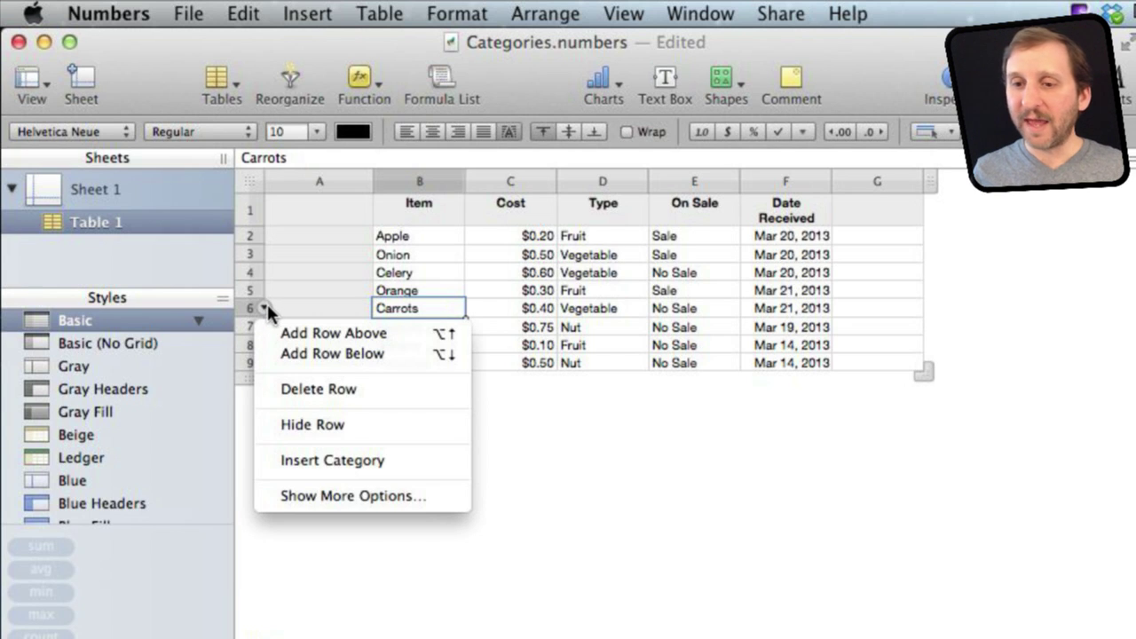
- Insert a manual category at the Carrots row, creating Item 1 and Item 2 groups
left_click(332, 460)
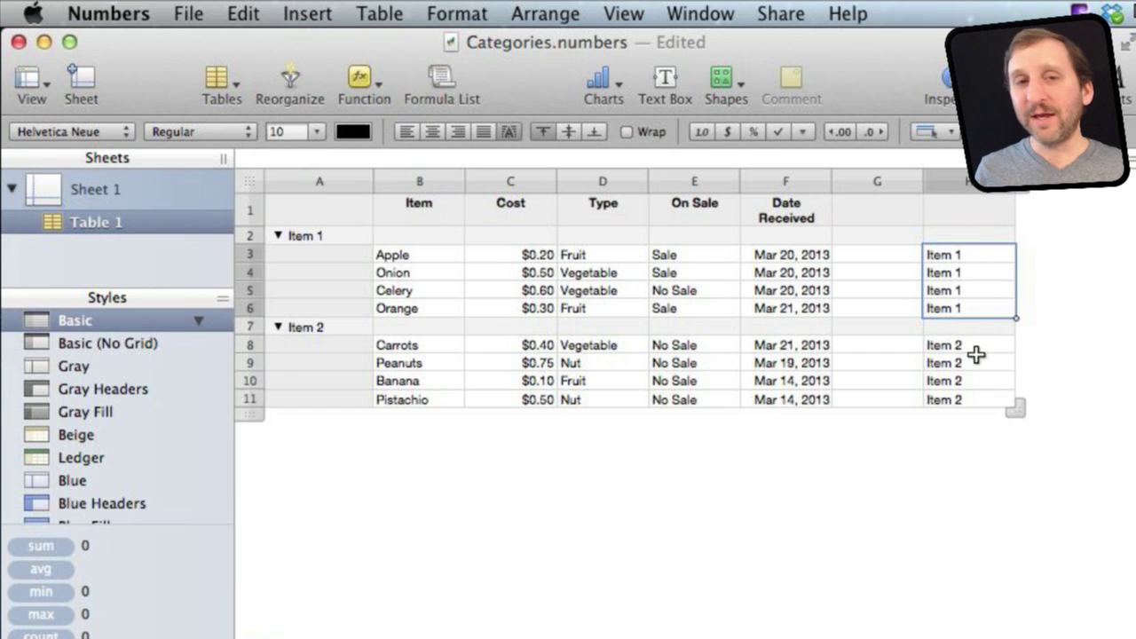
left_click(306, 238)
left_click(333, 236)
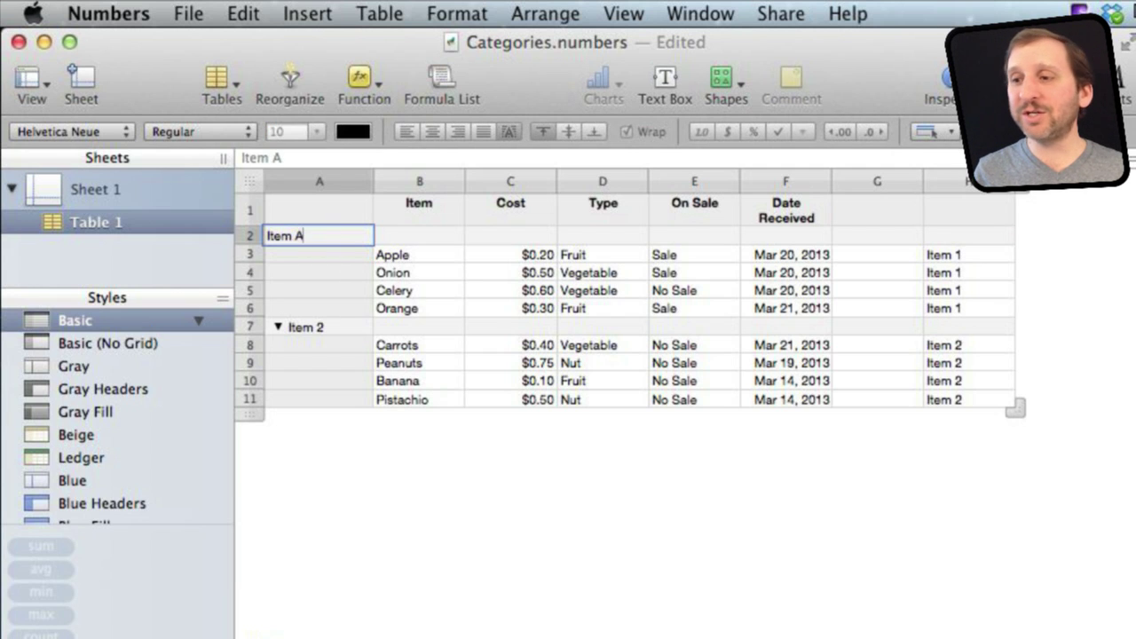
- Rename the category labels to Item A and Item B
type("A")
key("Return")
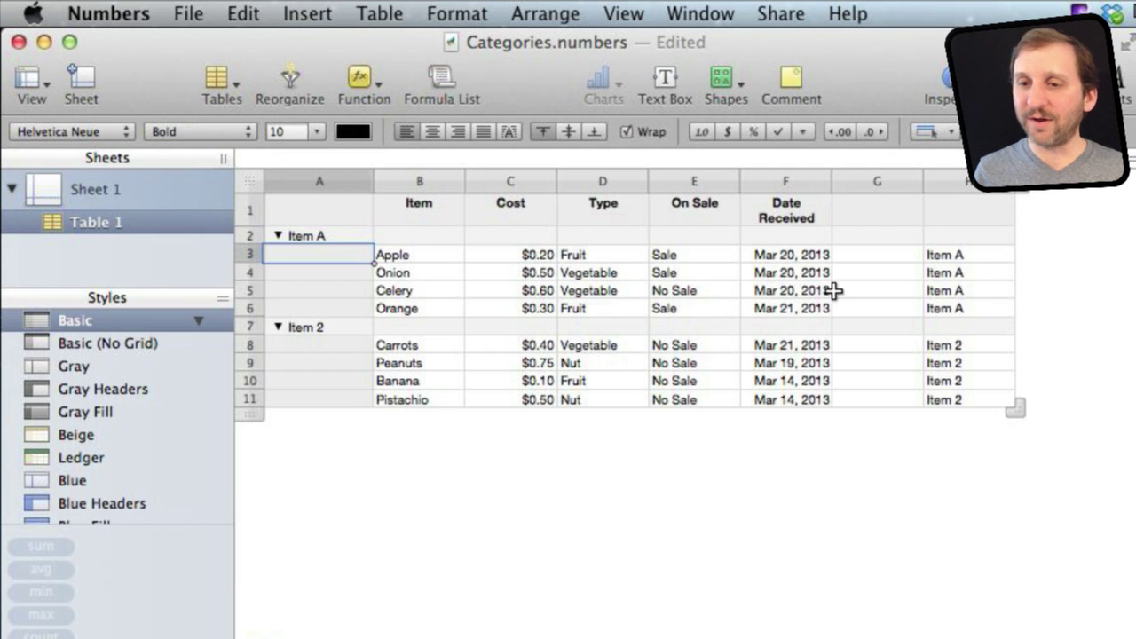
double_click(341, 332)
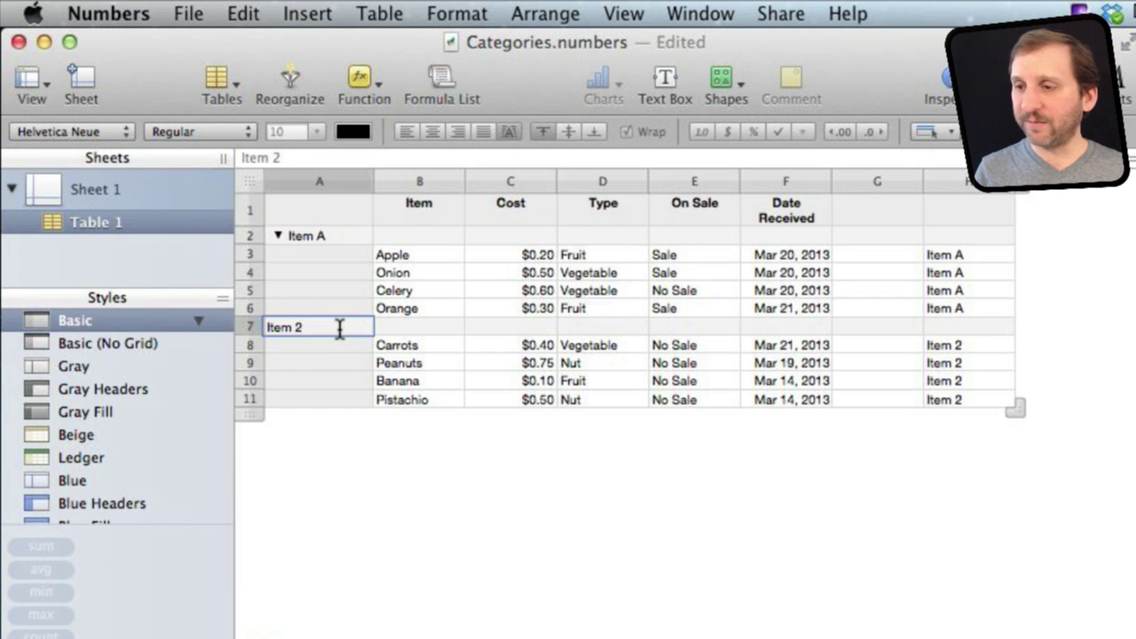
type("B")
key("Return")
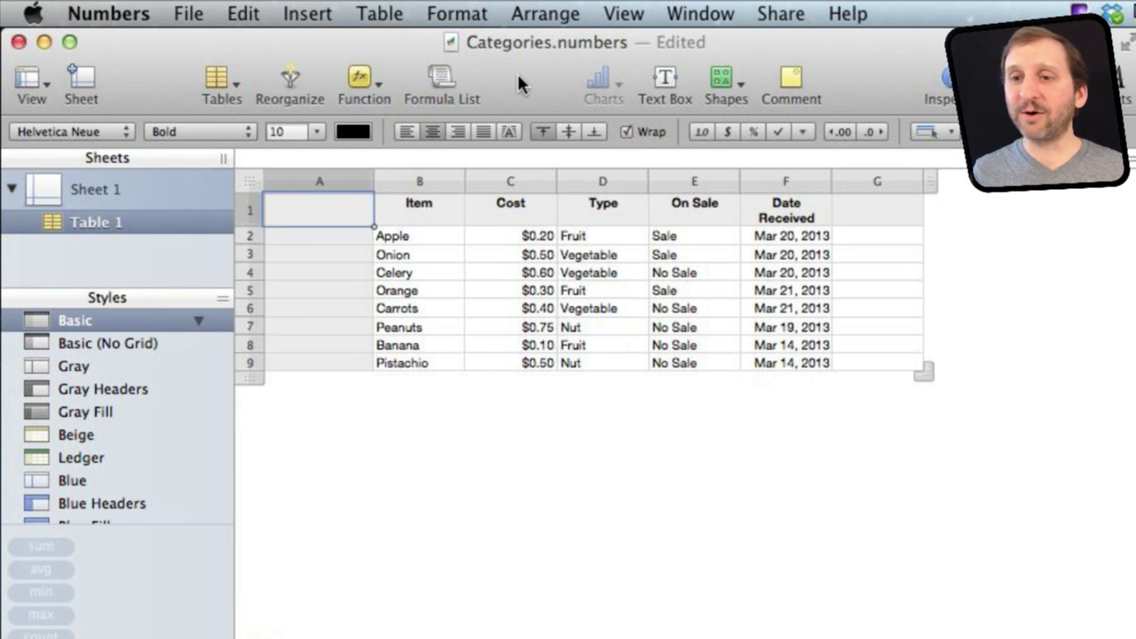
- Create a category from rows 2–5, then undo it
left_click(250, 236)
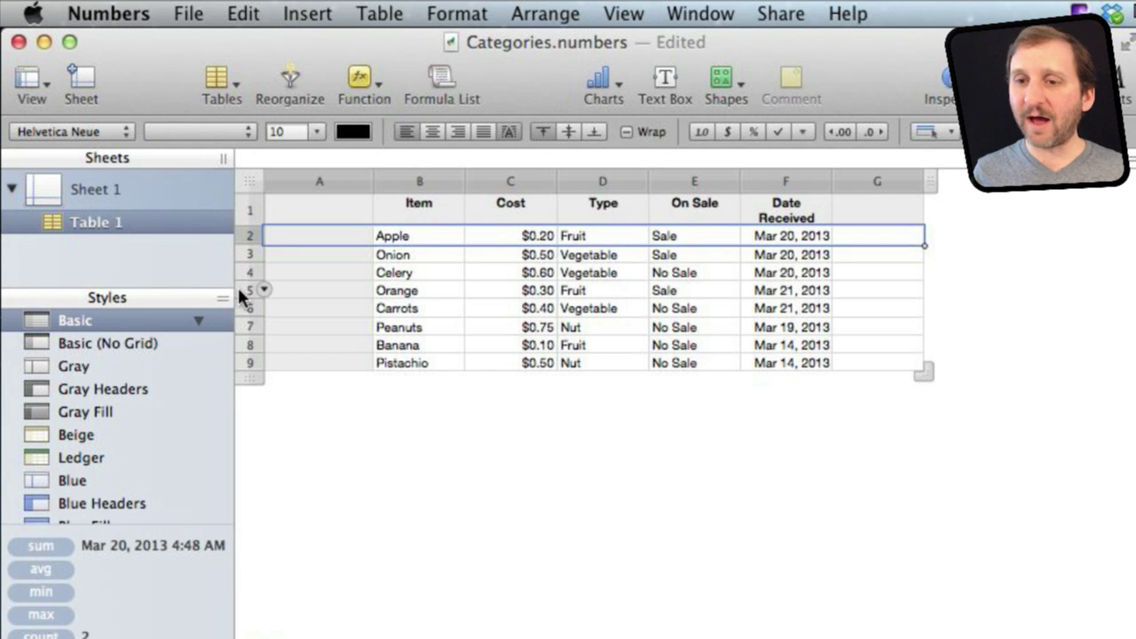
left_click(249, 292, "shift")
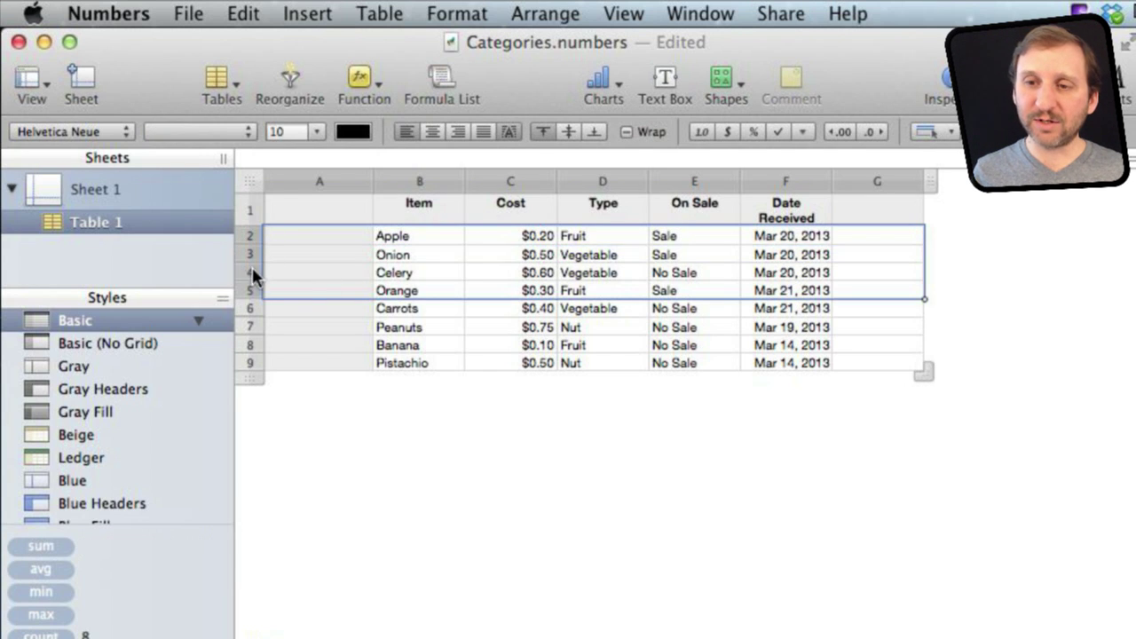
left_click(263, 291)
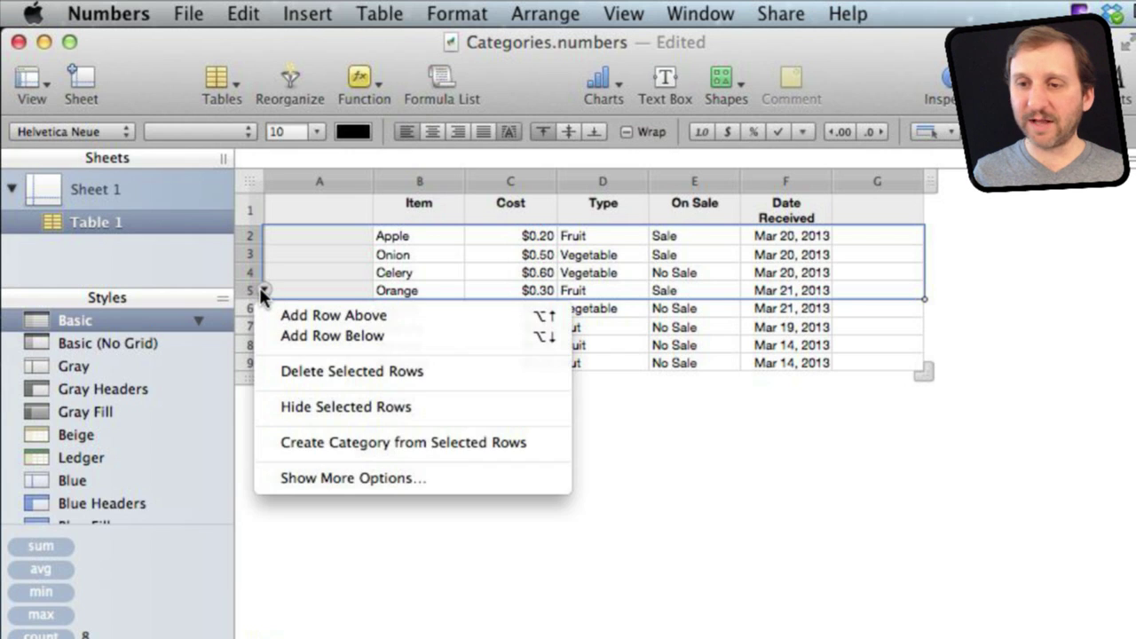
left_click(368, 447)
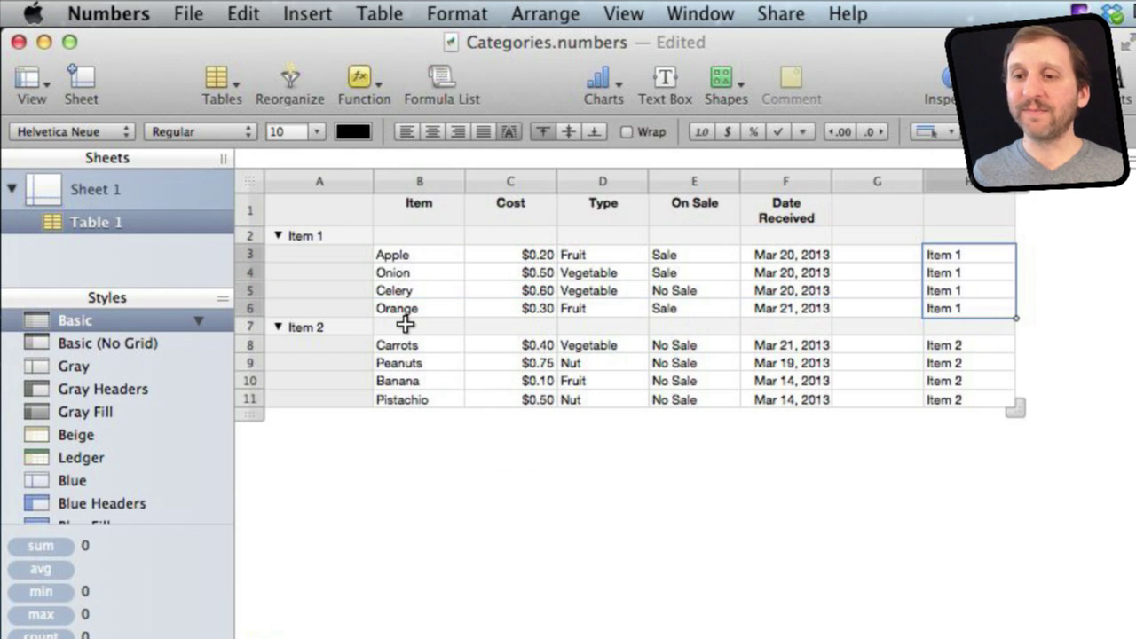
key("super+z")
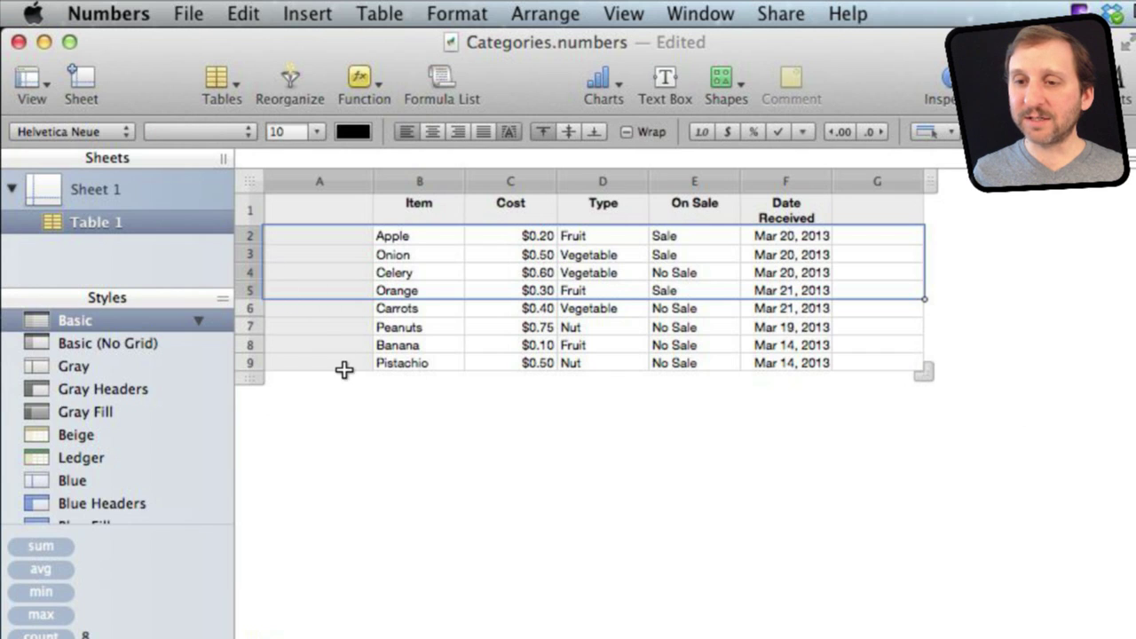
- Create a category from the Apple, Banana and Celery rows, then undo to restore Type grouping
left_click(252, 348)
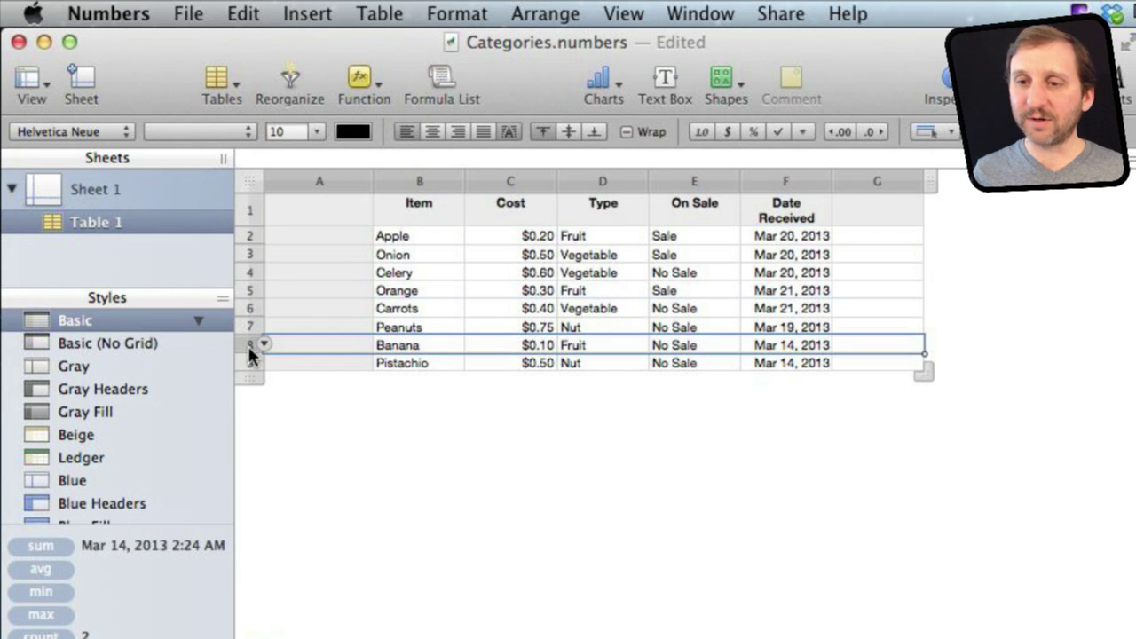
left_click(251, 276, "super")
left_click_drag(246, 230, 246, 230)
left_click(245, 236, "super")
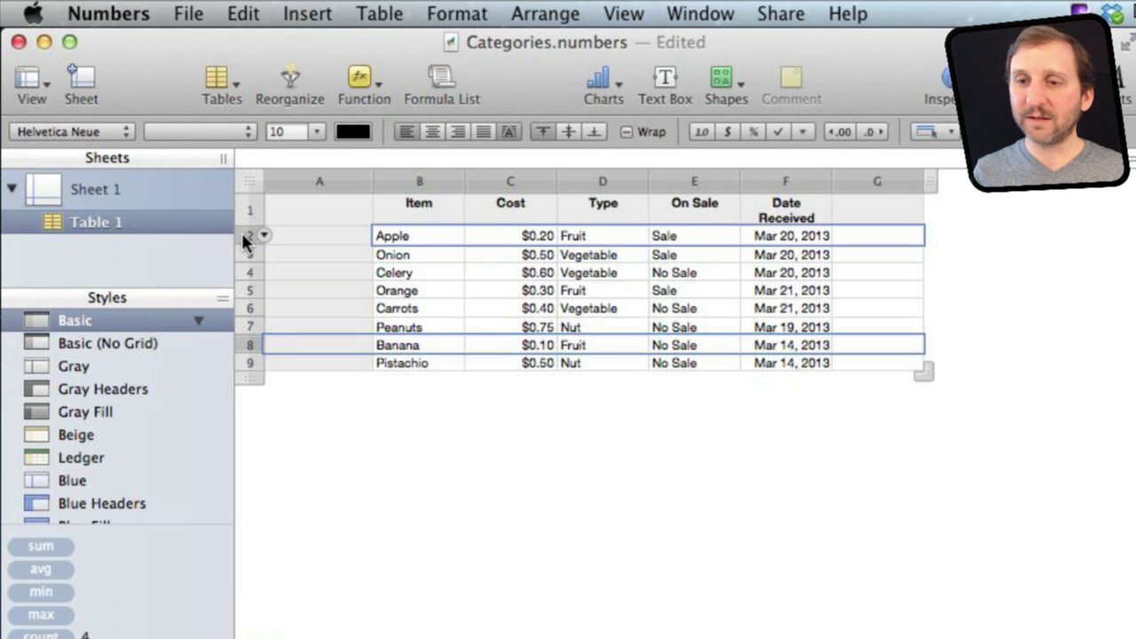
left_click(246, 277, "super")
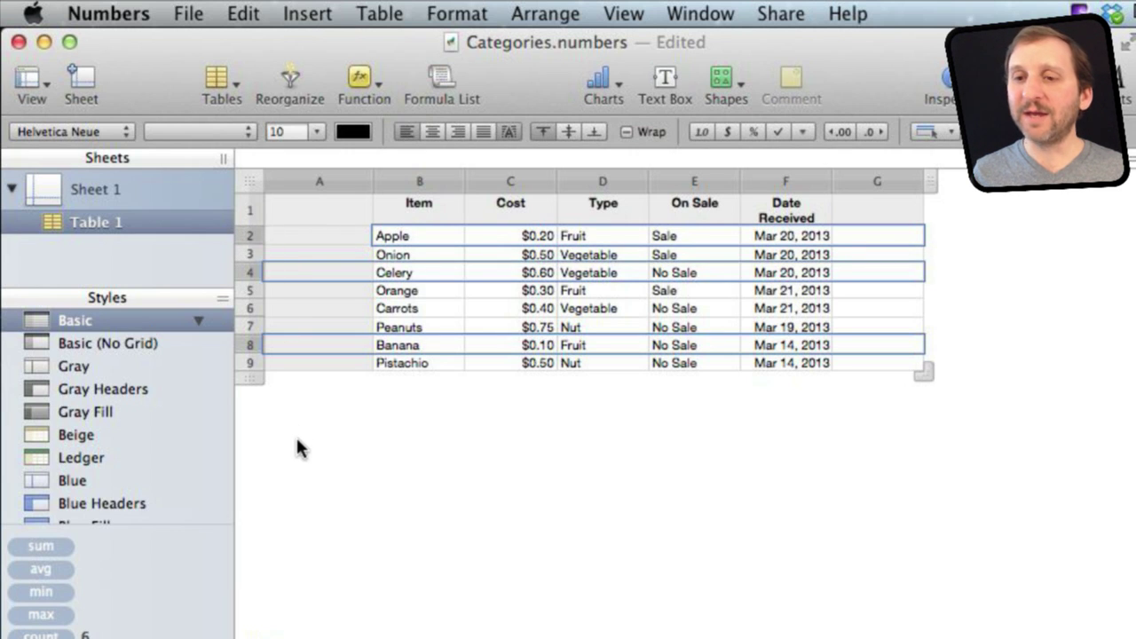
left_click(263, 345)
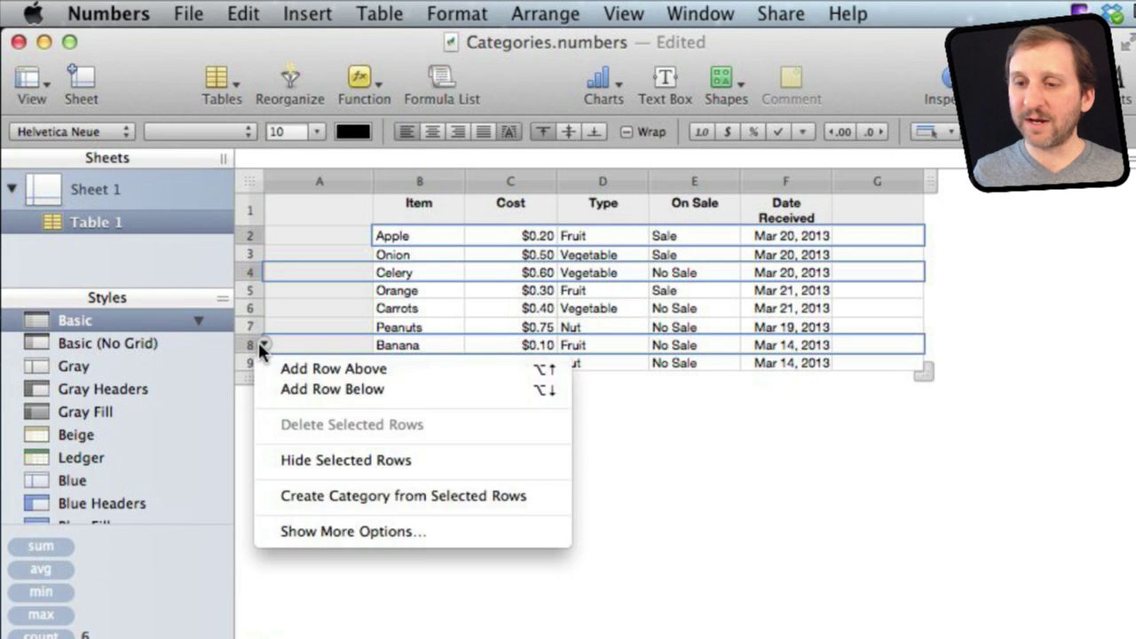
left_click(321, 497)
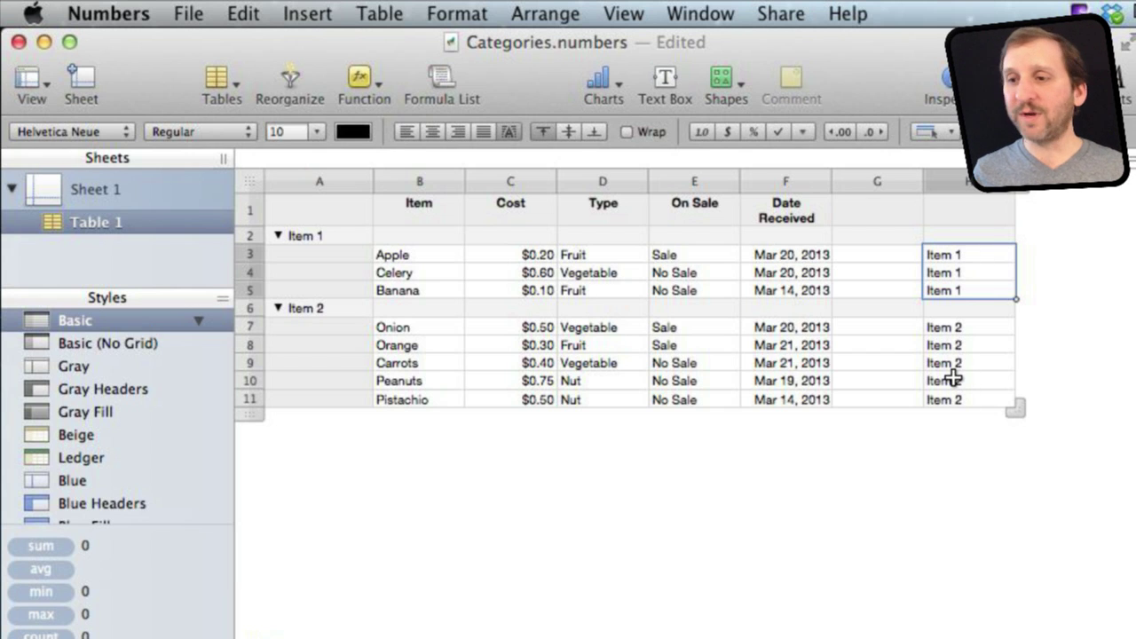
key("super+z")
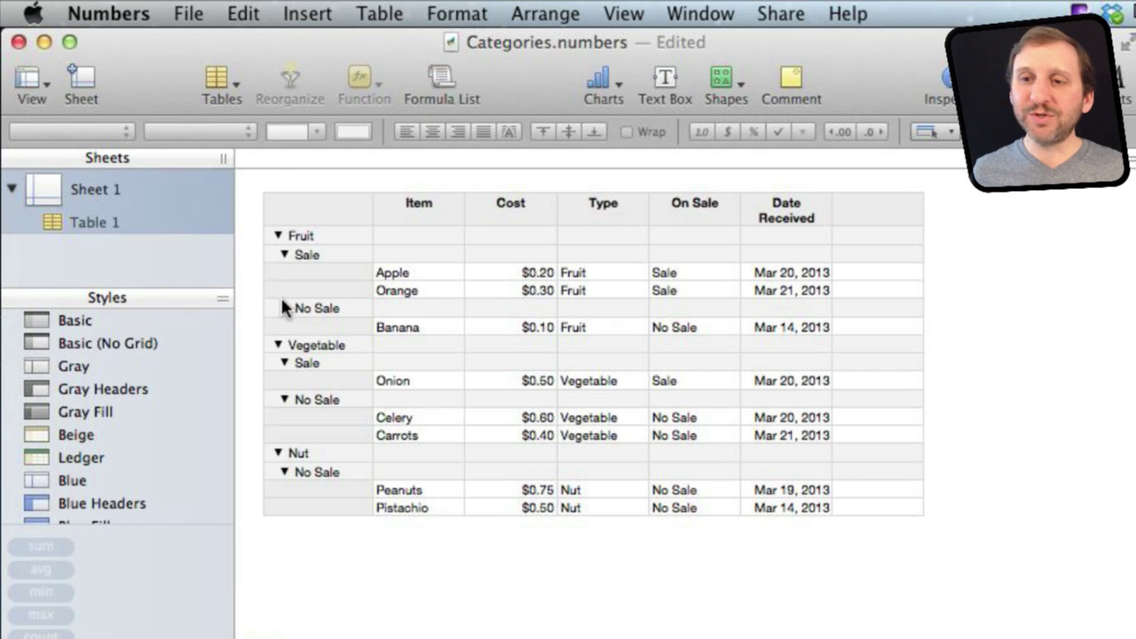
- Make the Fruit, Vegetable and Nut category rows bold with a gray cell background
left_click(317, 235)
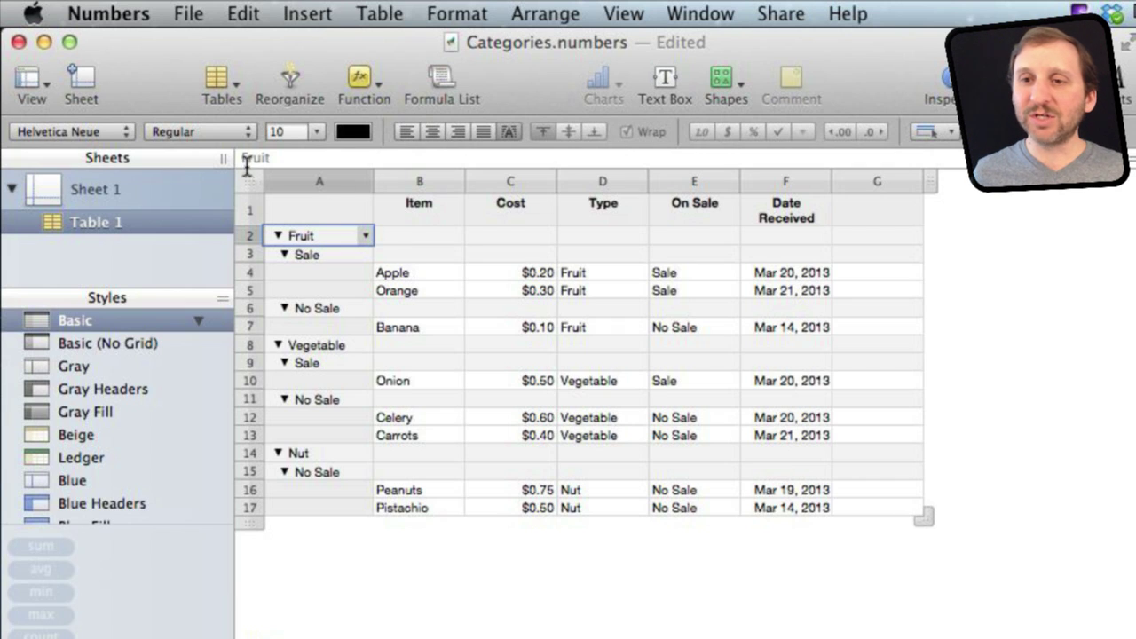
left_click(191, 130)
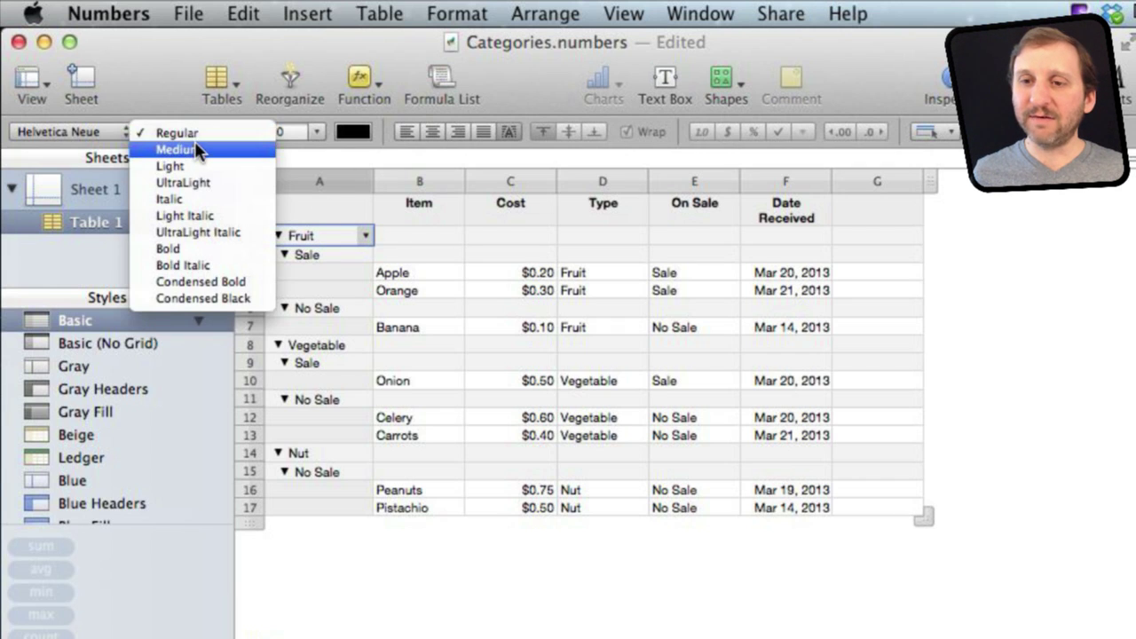
left_click(205, 248)
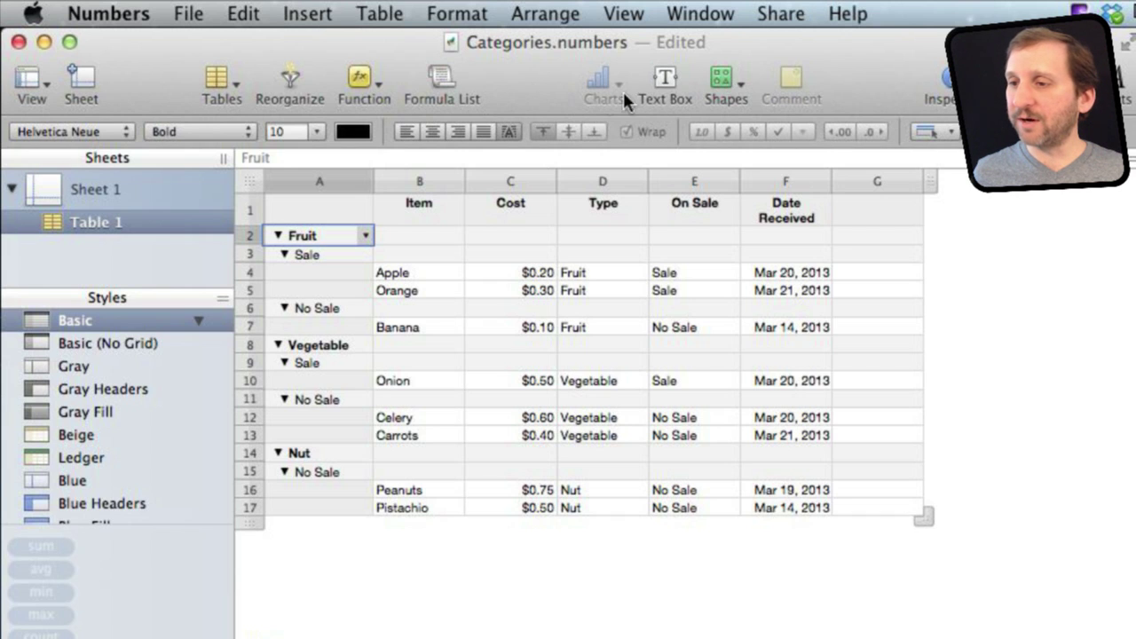
left_click(932, 81)
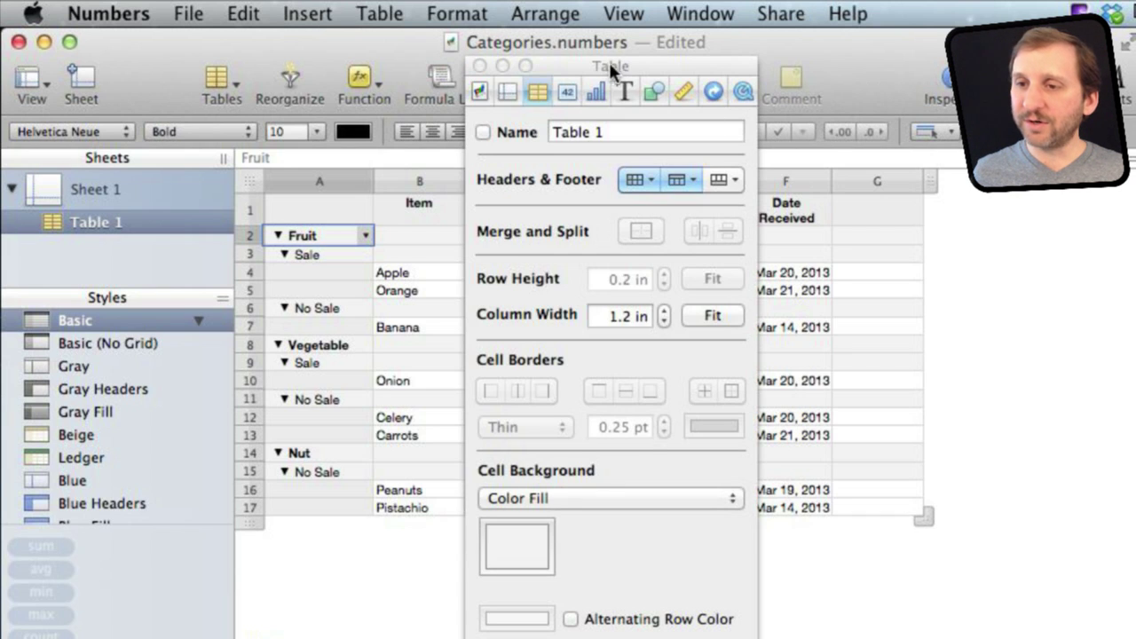
left_click(523, 533)
left_click(578, 502)
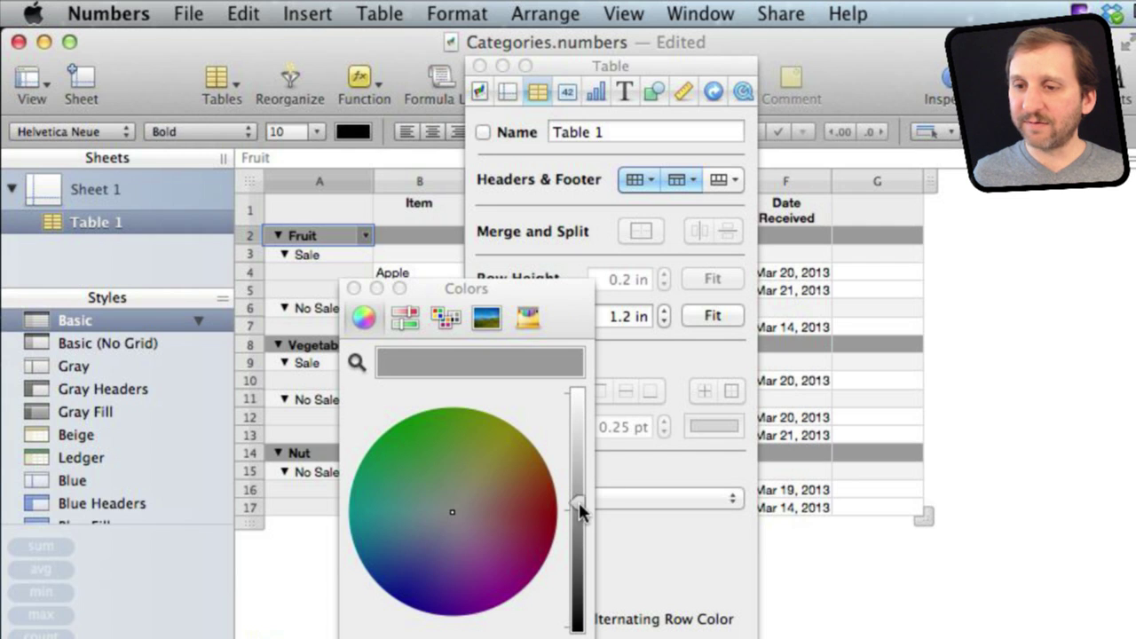
left_click(353, 288)
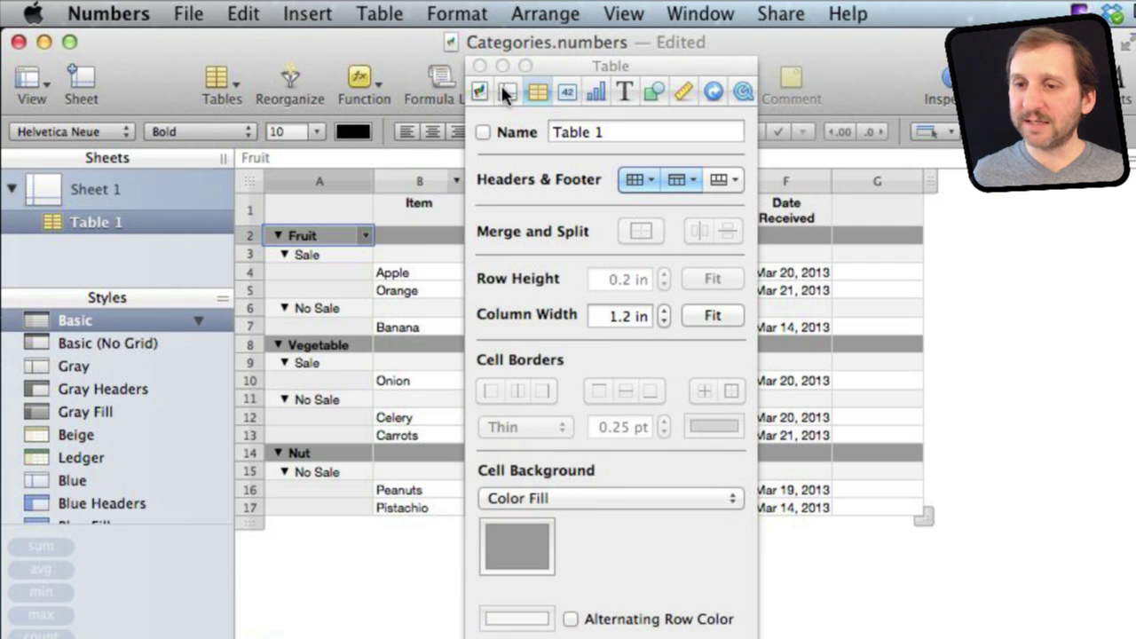
left_click(480, 67)
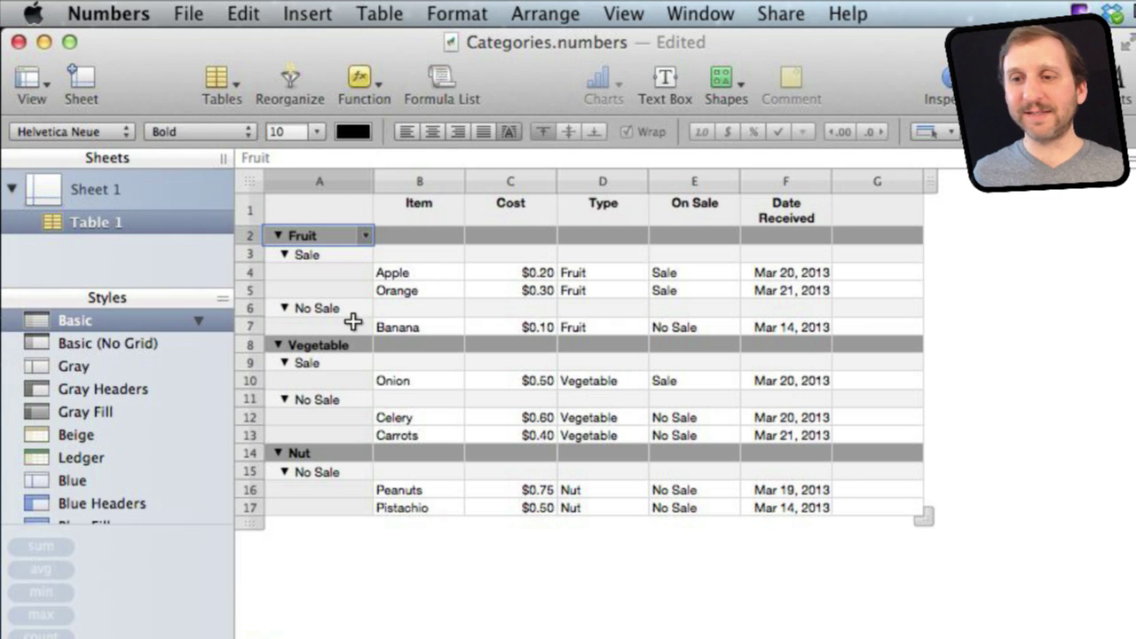
- Color the Sale and No Sale subcategory labels bright blue
left_click(304, 256)
left_click(353, 131)
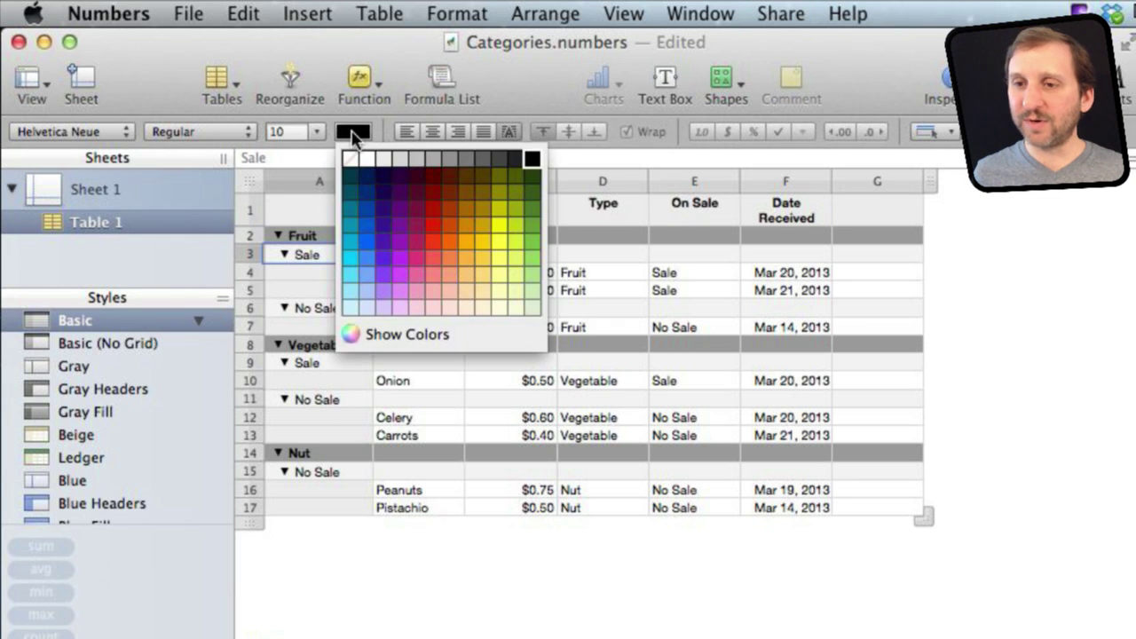
left_click(367, 178)
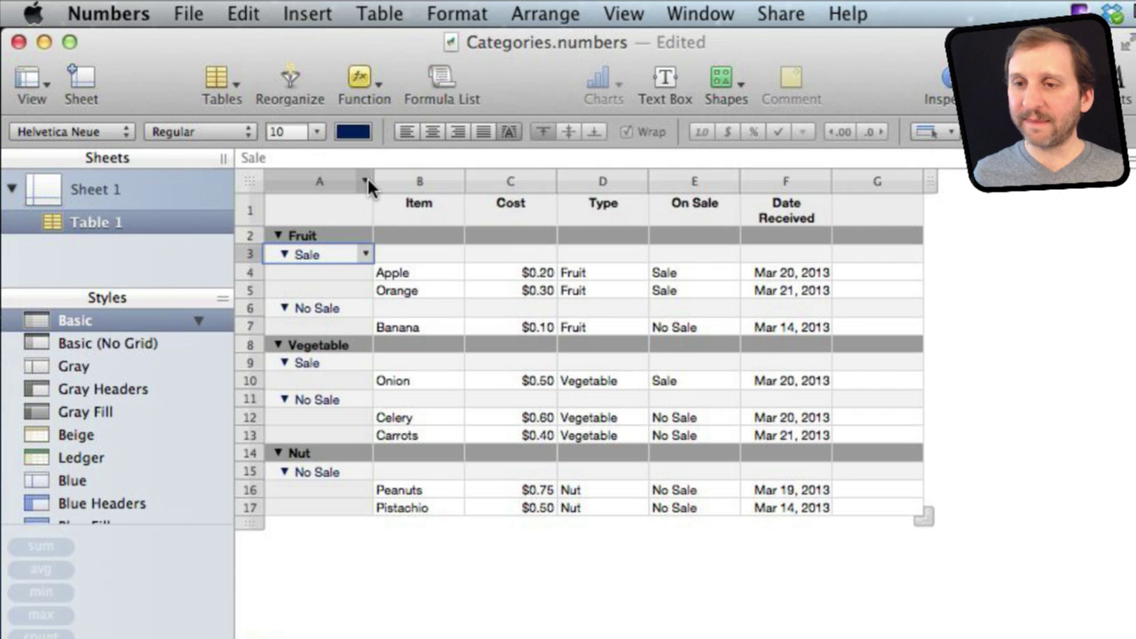
left_click(353, 131)
left_click(367, 224)
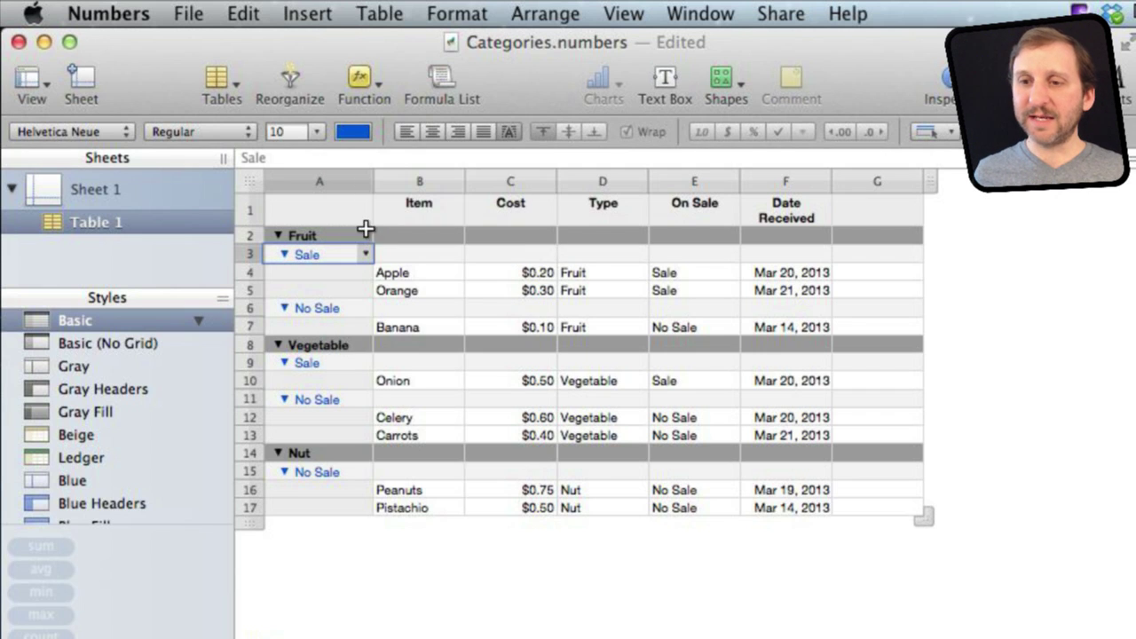
- In Reorganize, toggle Insert Categories on and off, ending with it unchecked
left_click(291, 75)
left_click_drag(565, 113, 268, 189)
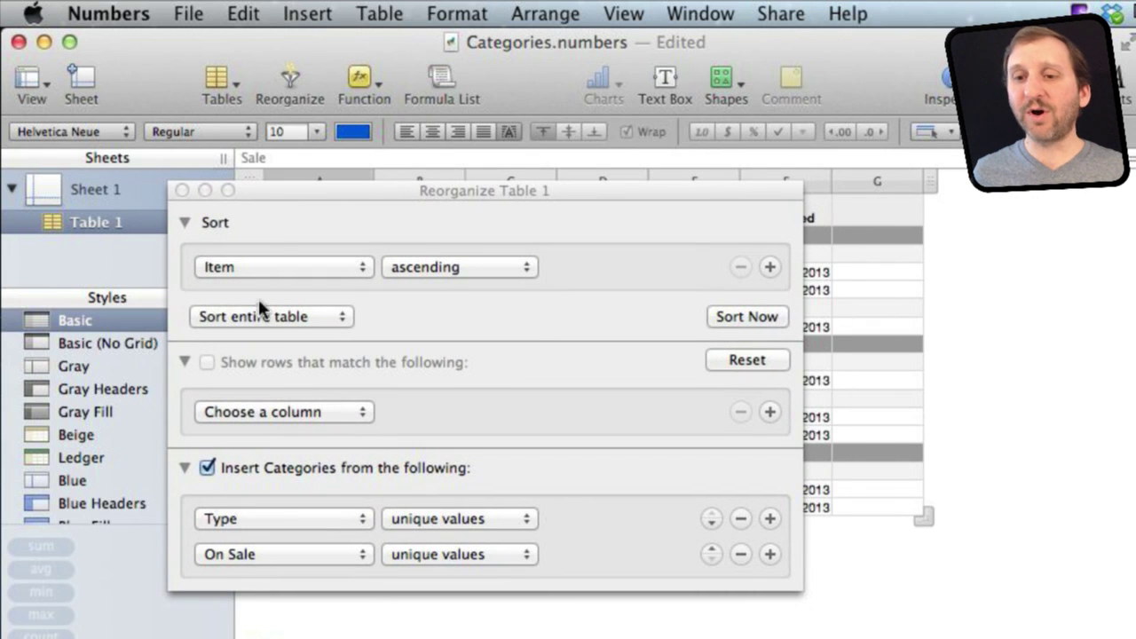
left_click_drag(300, 233, 596, 231)
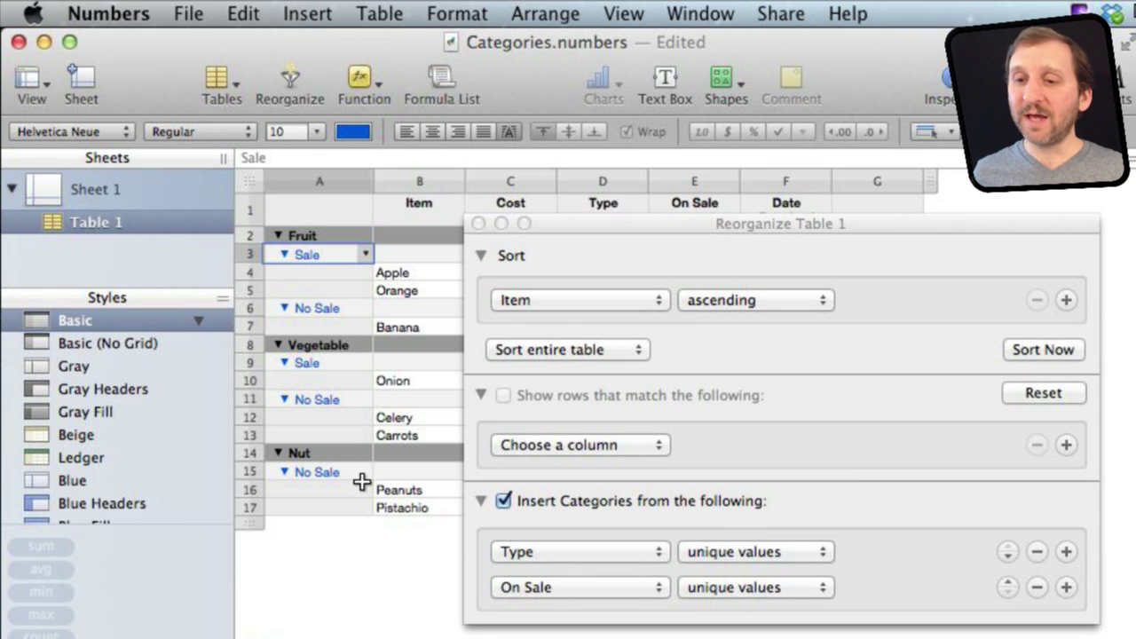
left_click(505, 501)
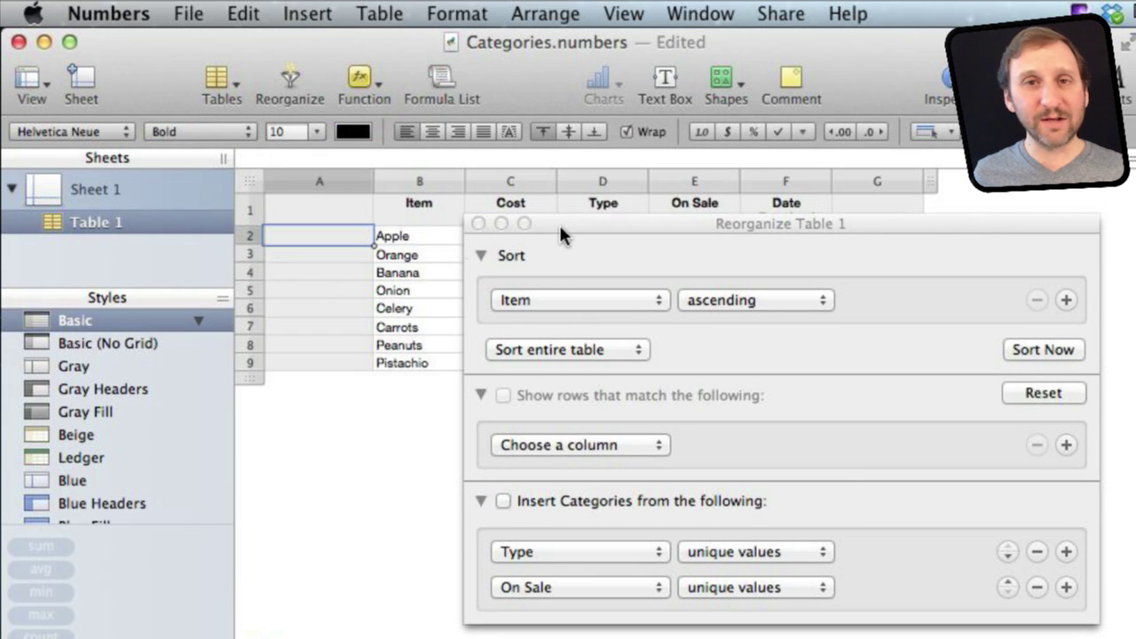
left_click_drag(558, 223, 563, 427)
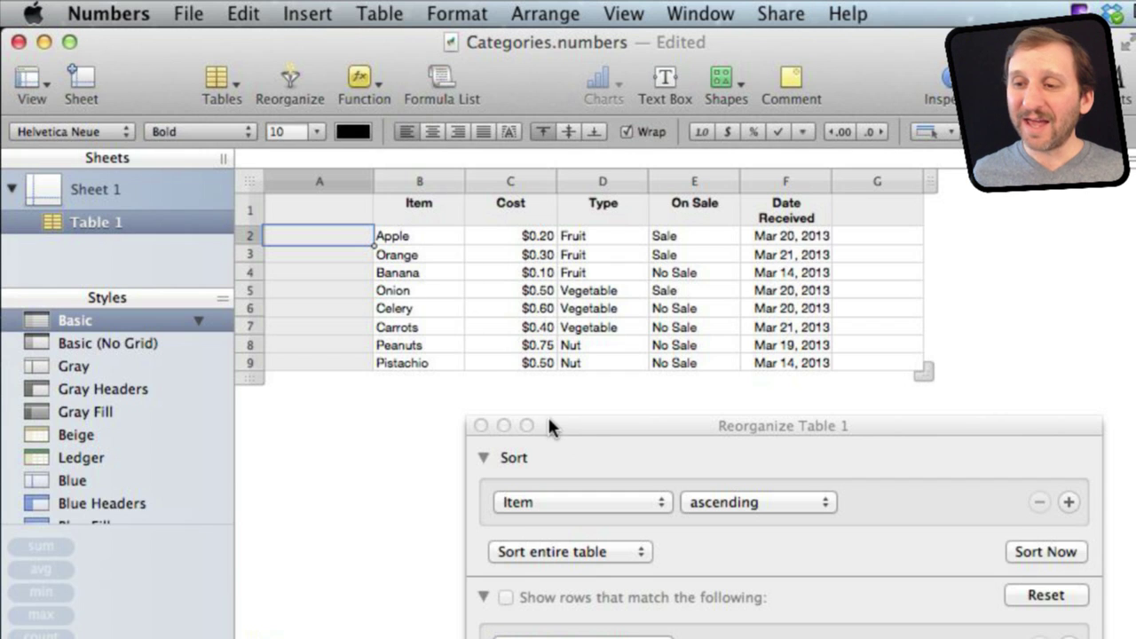
left_click_drag(562, 426, 535, 204)
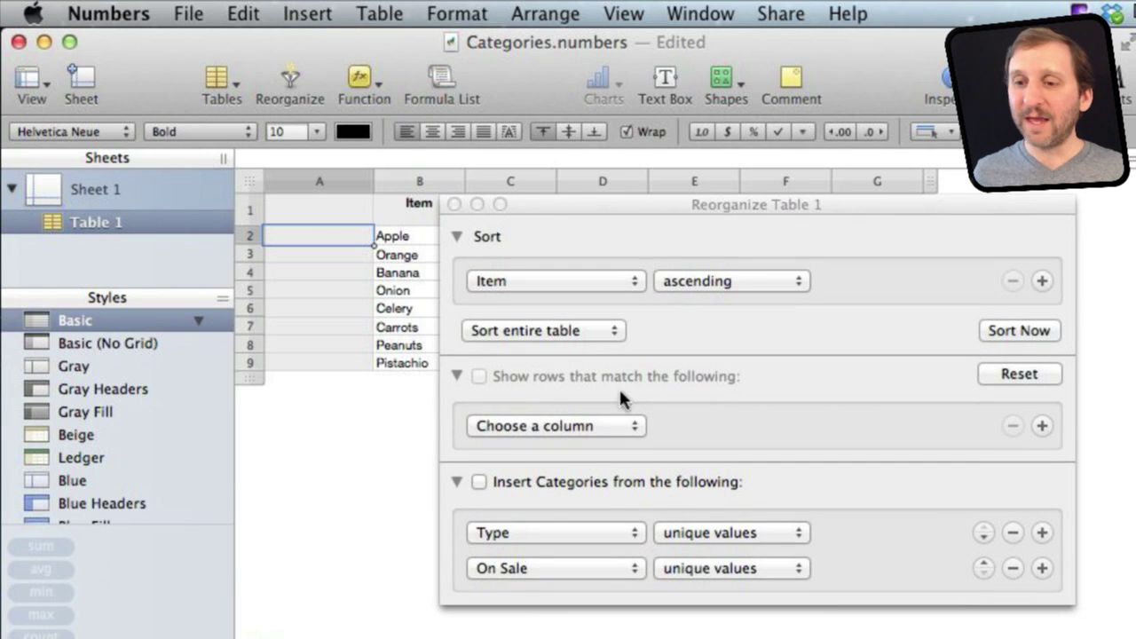
left_click(523, 483)
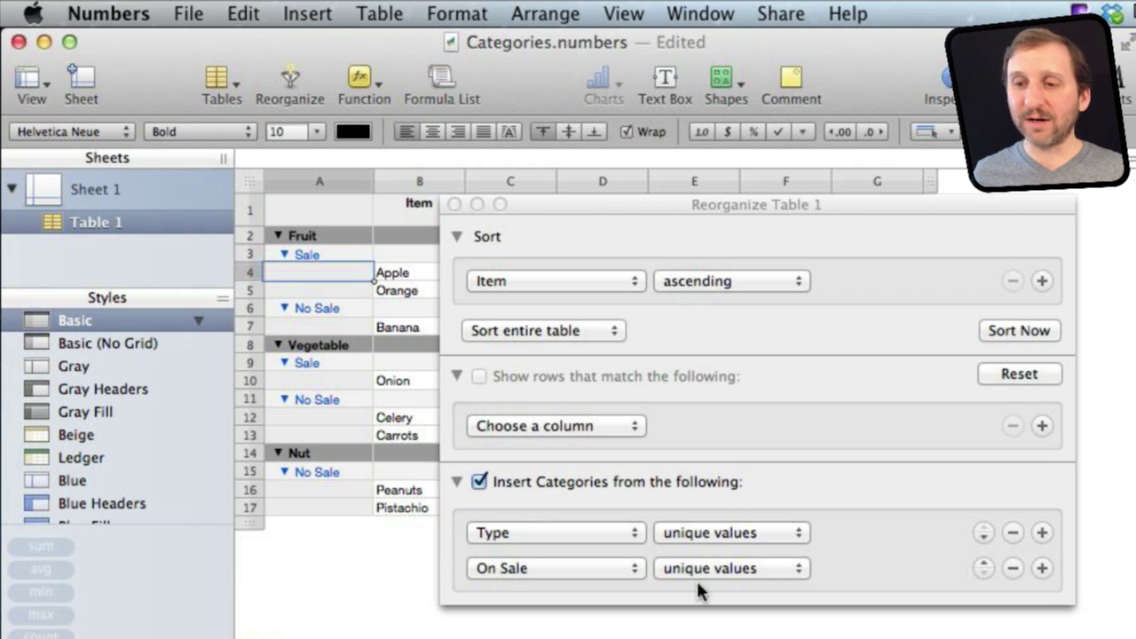
left_click(493, 482)
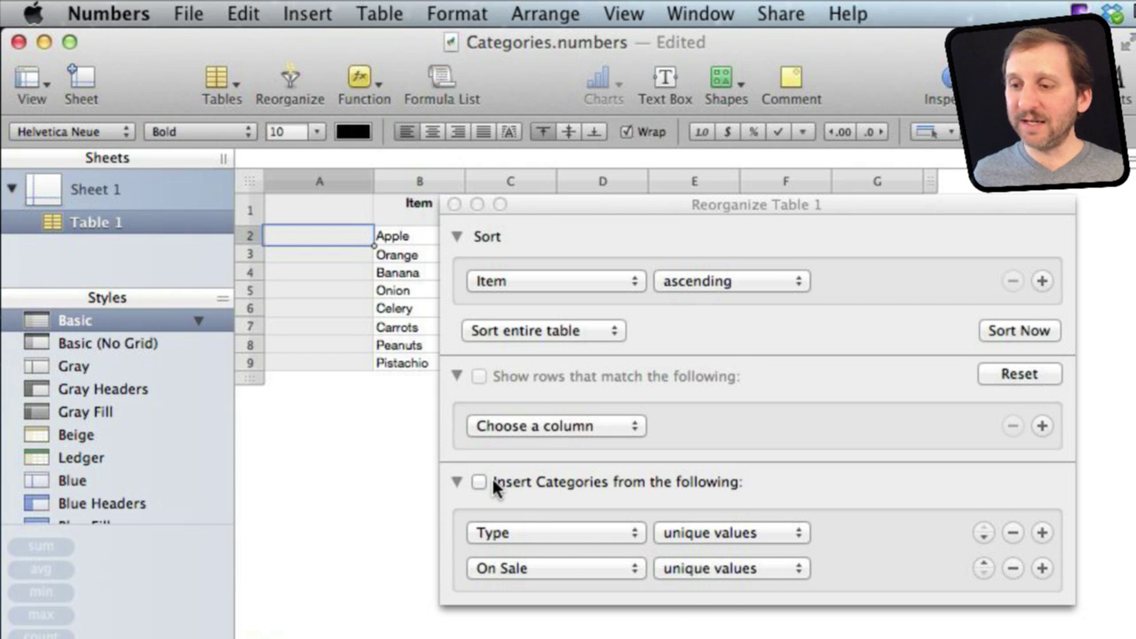
left_click(563, 487)
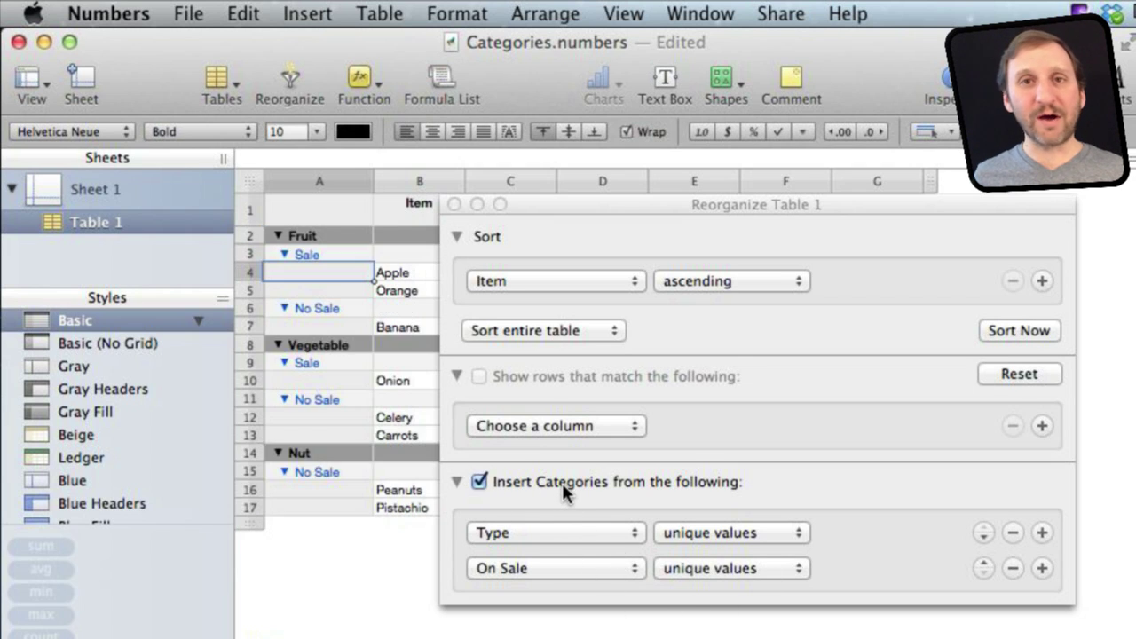
left_click(562, 483)
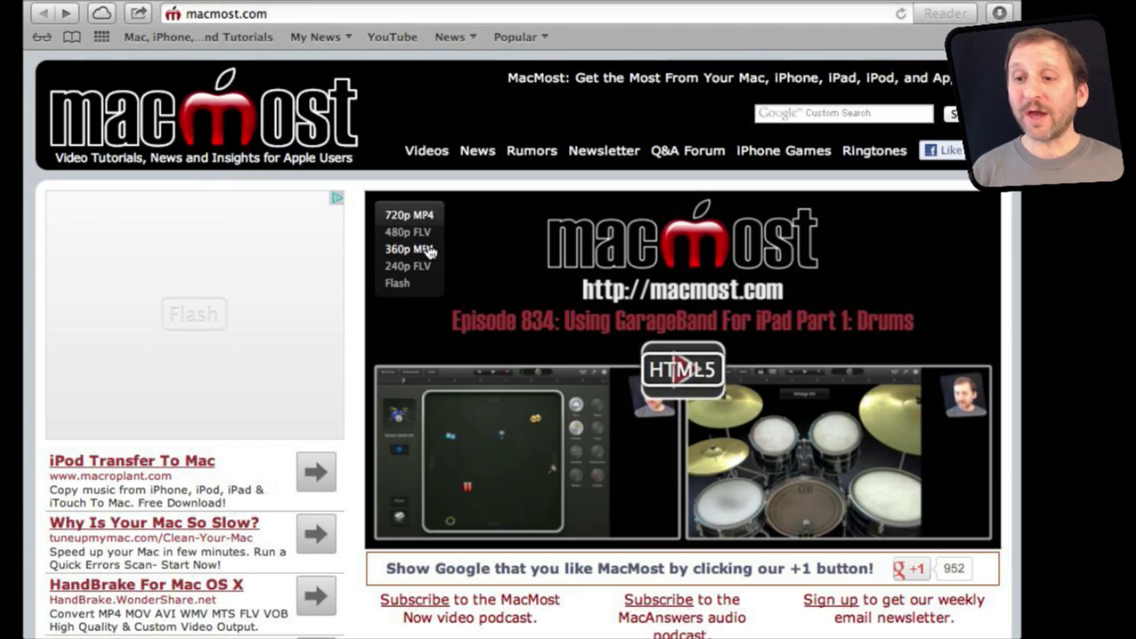
- Scroll the macmost.com homepage and open the 'MacMost Now 833: 18 Google Search Tricks' episode page
scroll(491, 362, "down", 5)
scroll(491, 362, "down", 8)
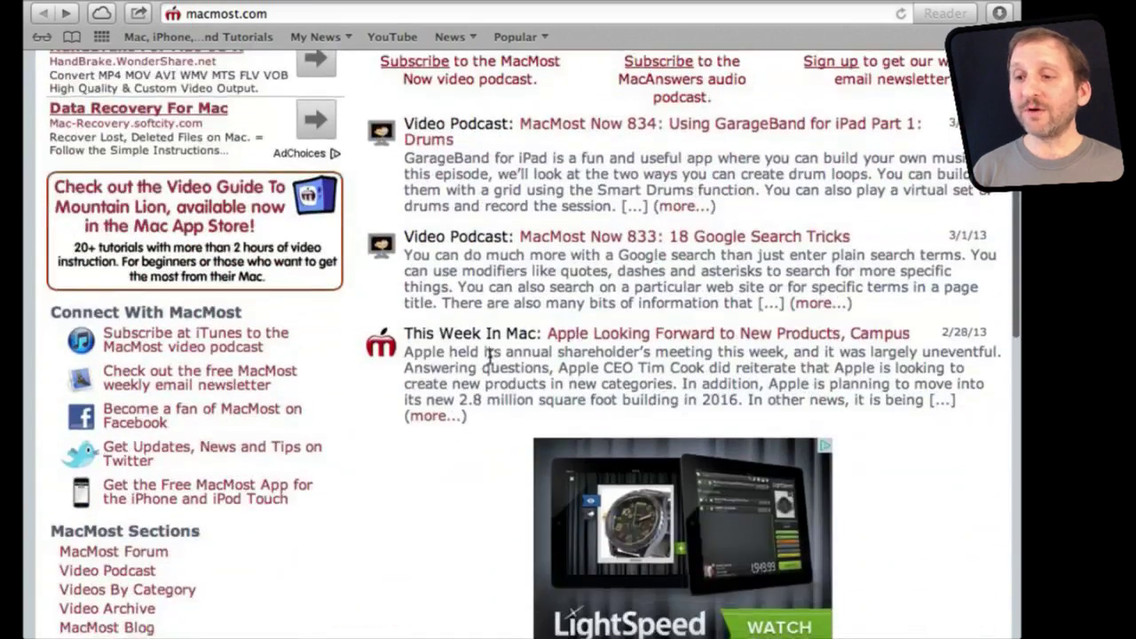
left_click(575, 250)
scroll(568, 335, "down", 7)
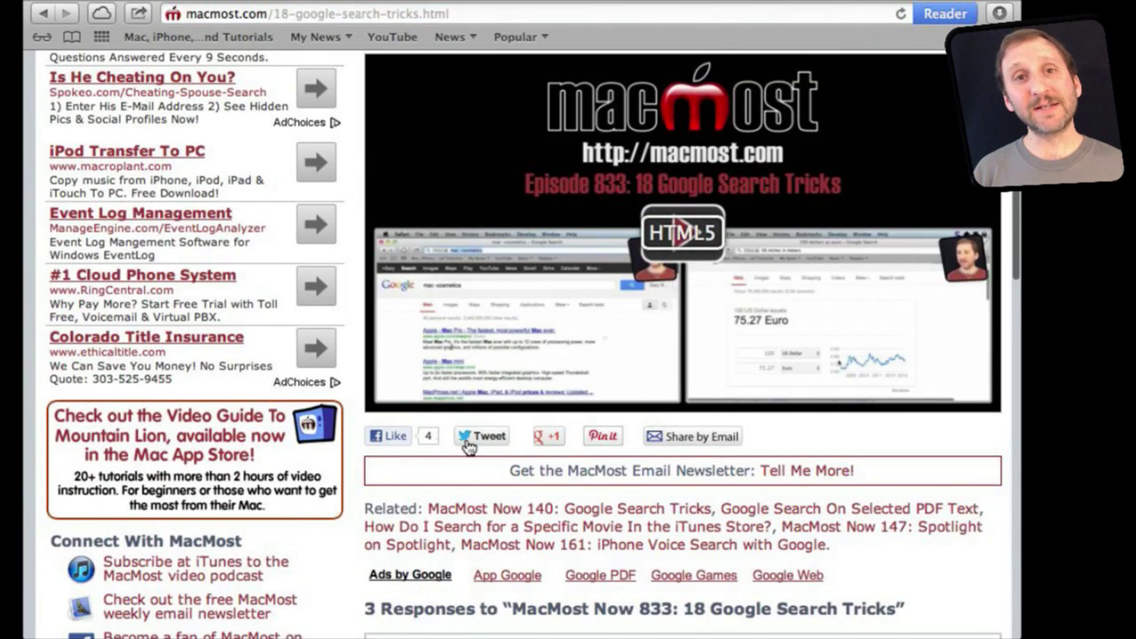